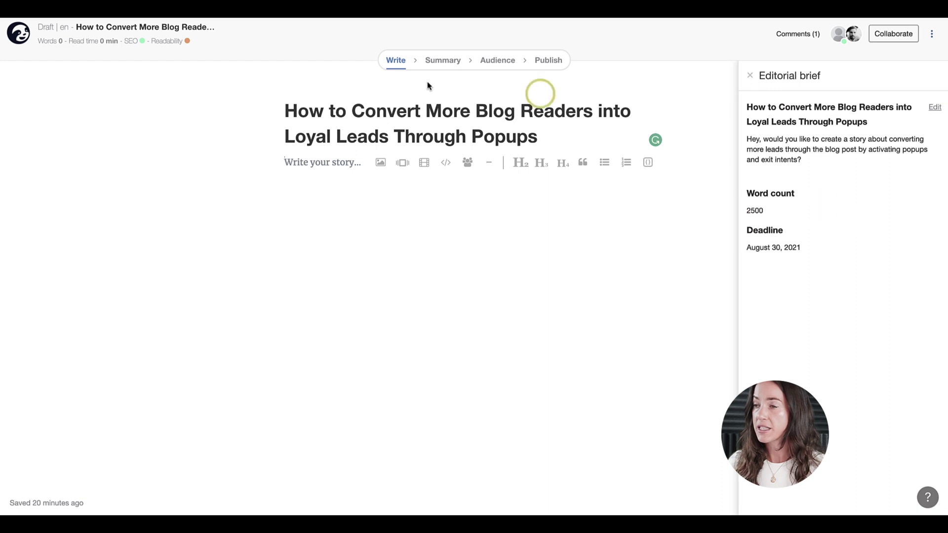
Open the Optimize your story panel showing SEO 78% and Readability 50% for keyphrase Popups
click(131, 41)
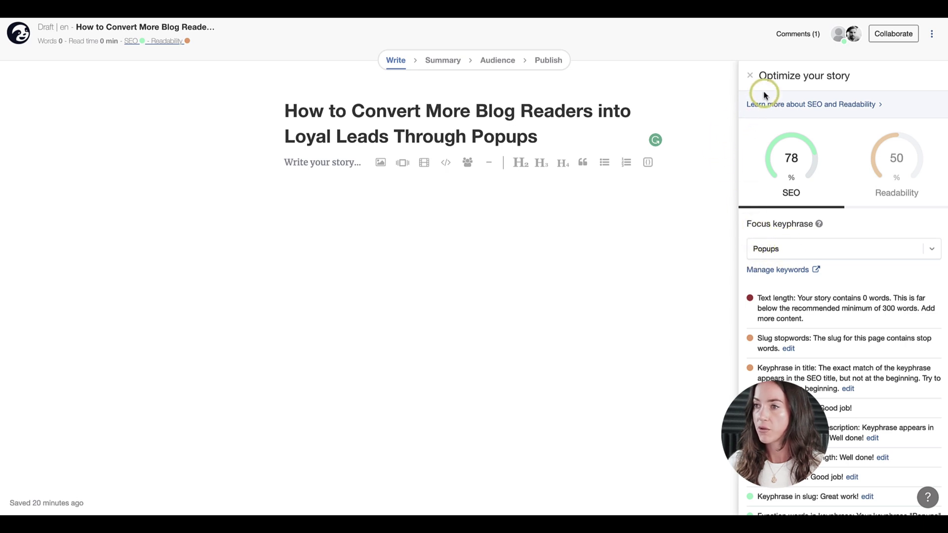
Close the scores panel and type 'Here is our first story.' as the body's opening line
click(750, 75)
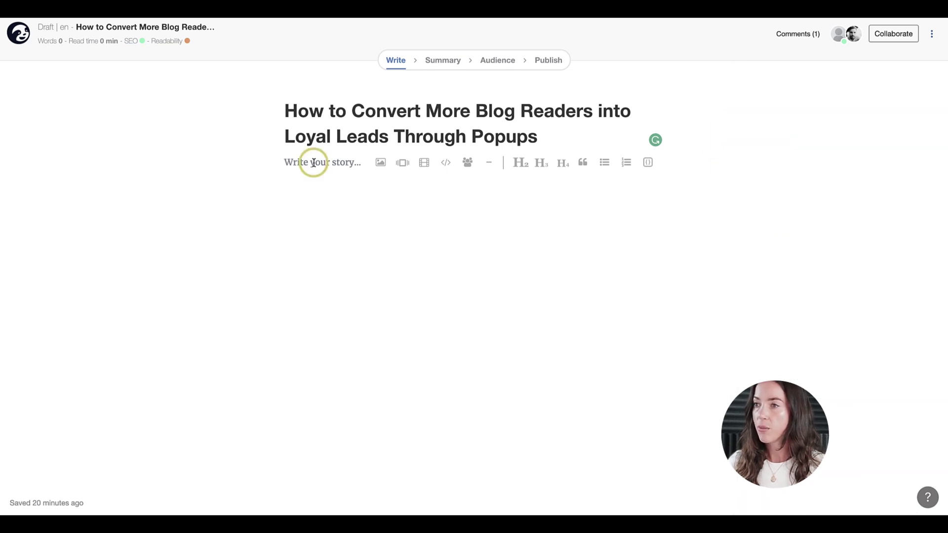
text(Here is our firs)
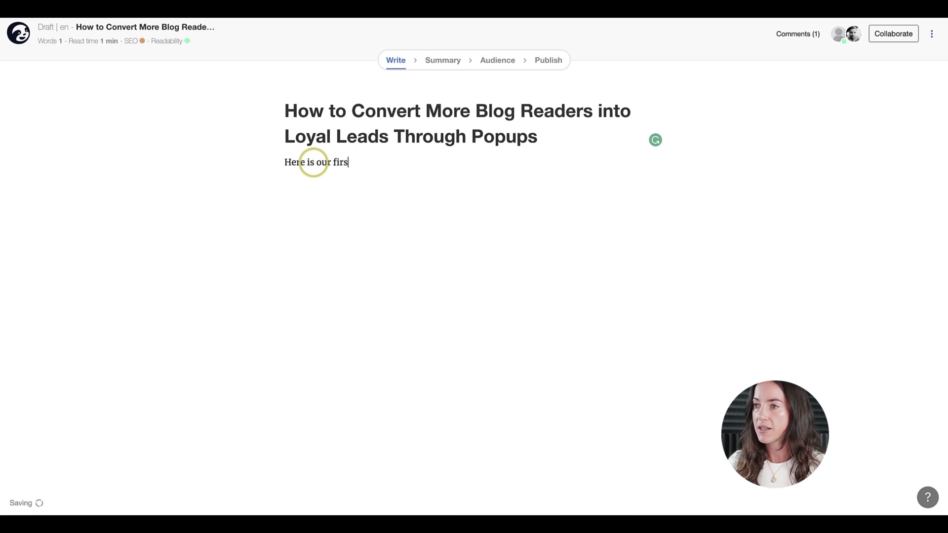
text(t story.)
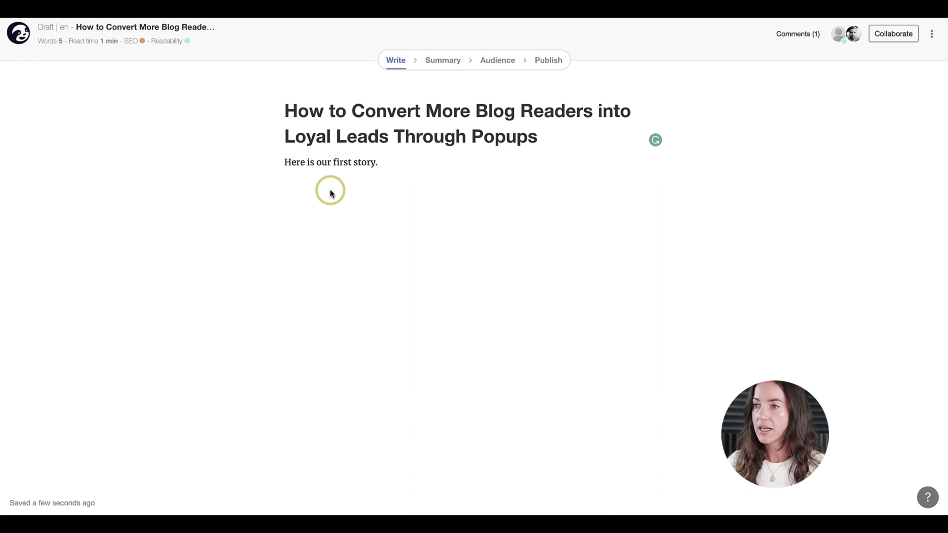
Make the opening line an H2, revert it to body text, and add an empty paragraph below
drag(285, 162, 383, 161)
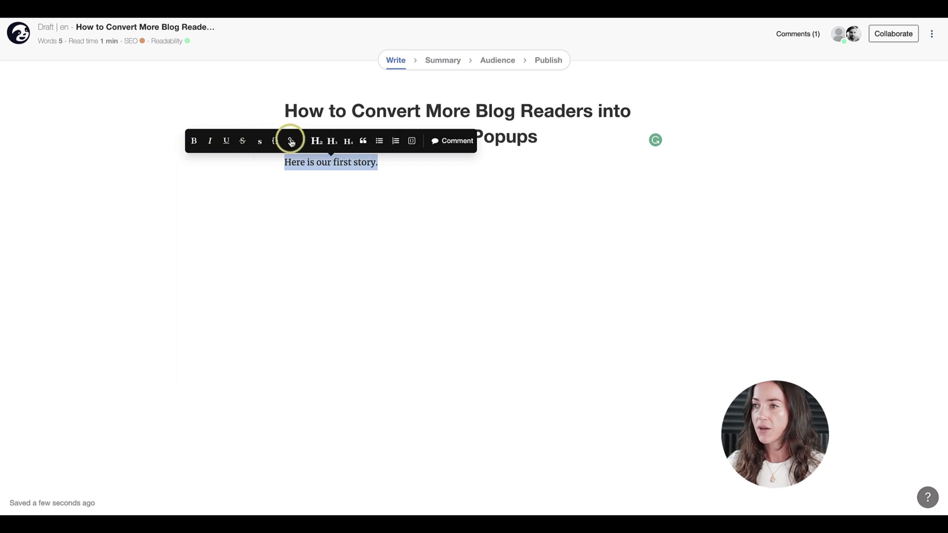
click(317, 140)
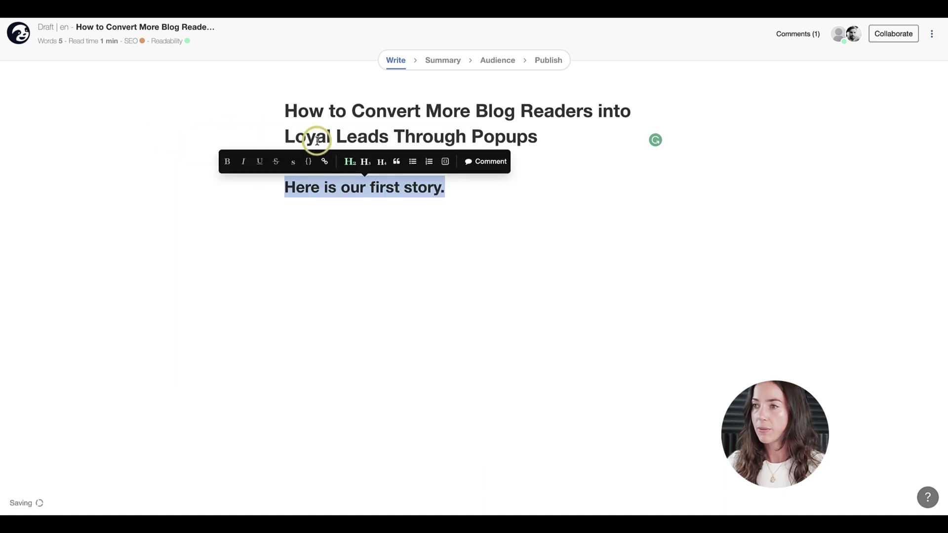
click(346, 163)
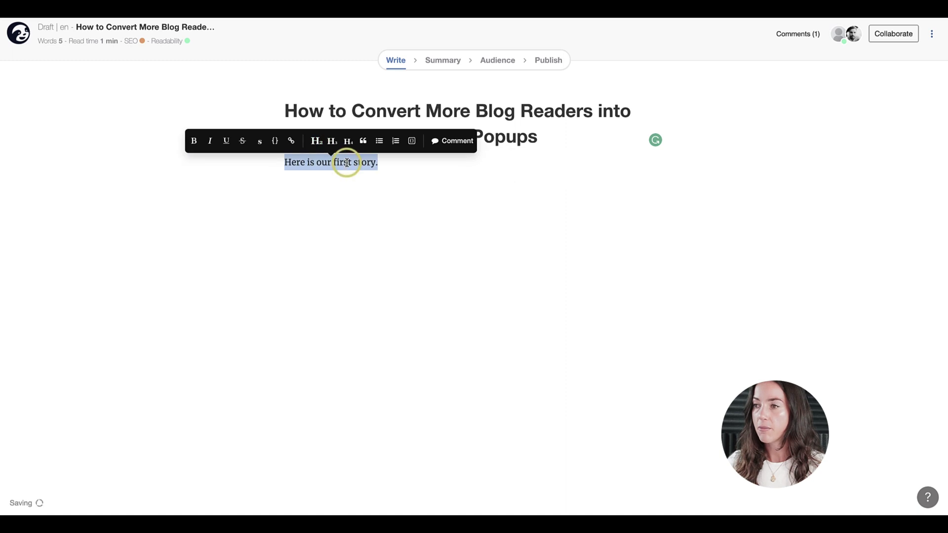
click(397, 168)
key(Return)
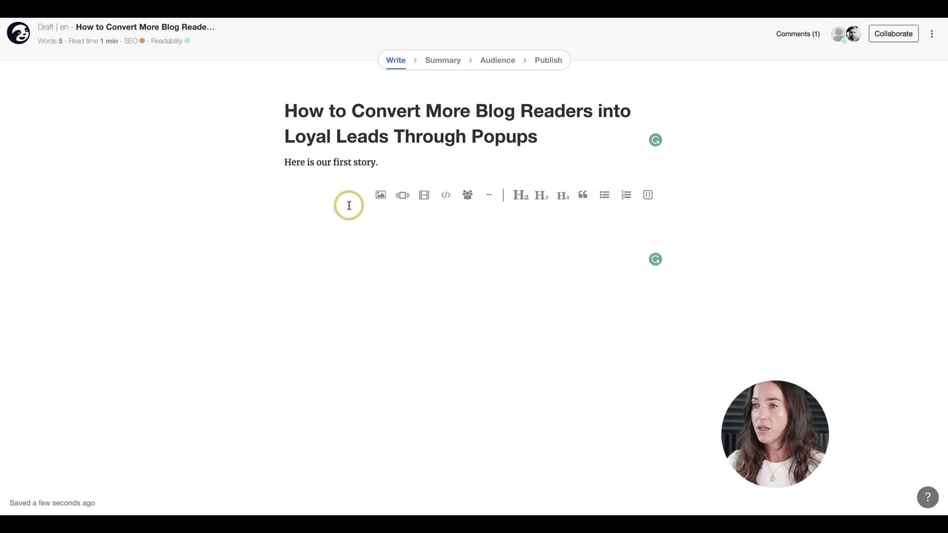
Insert the Unsplash crosswalk photo found by a stock image search for 'people'
click(381, 195)
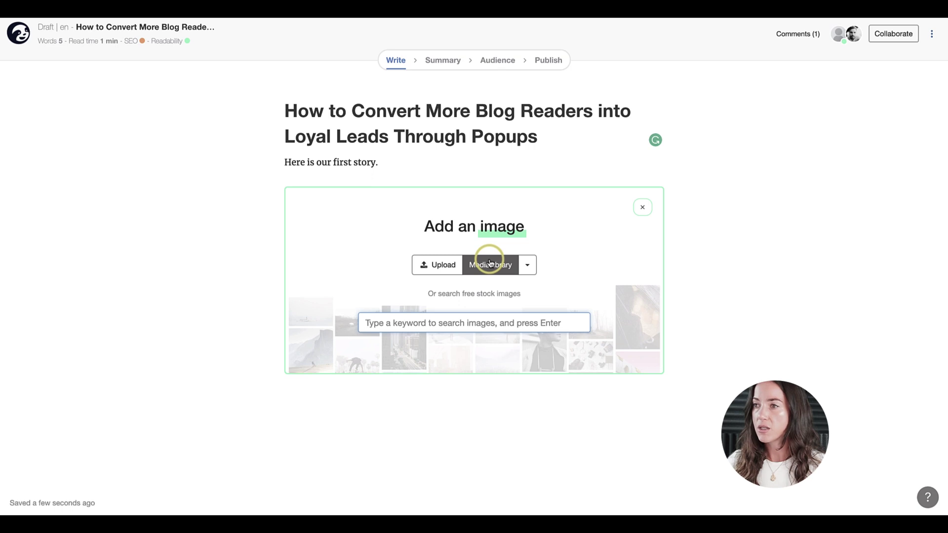
click(527, 266)
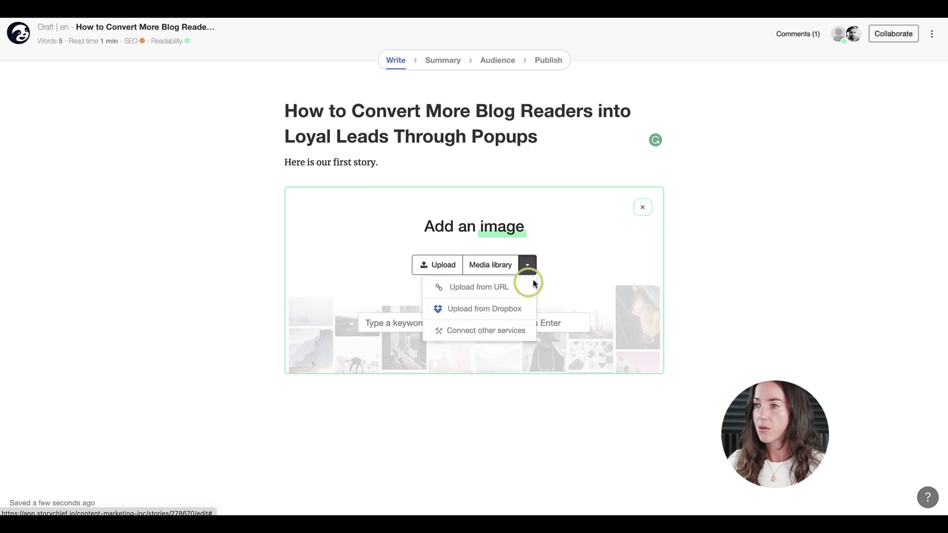
click(369, 245)
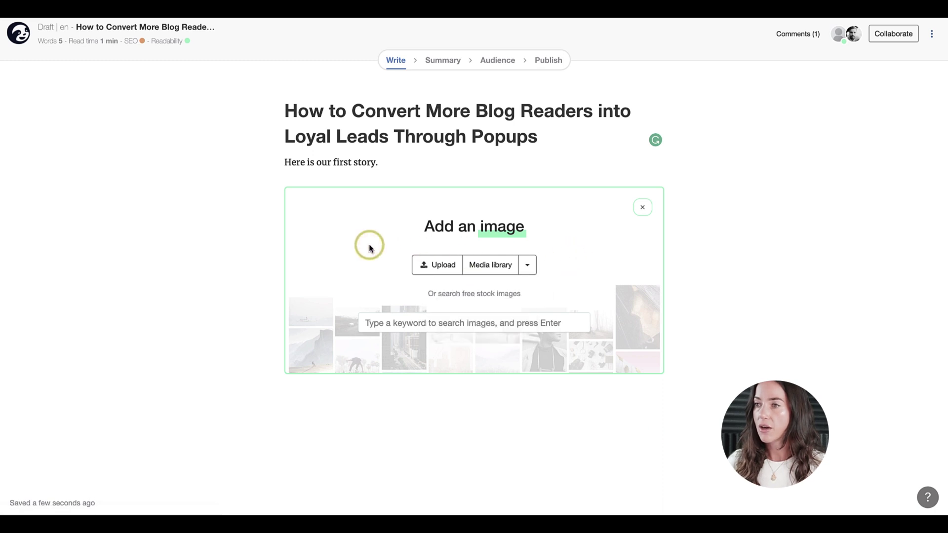
click(416, 326)
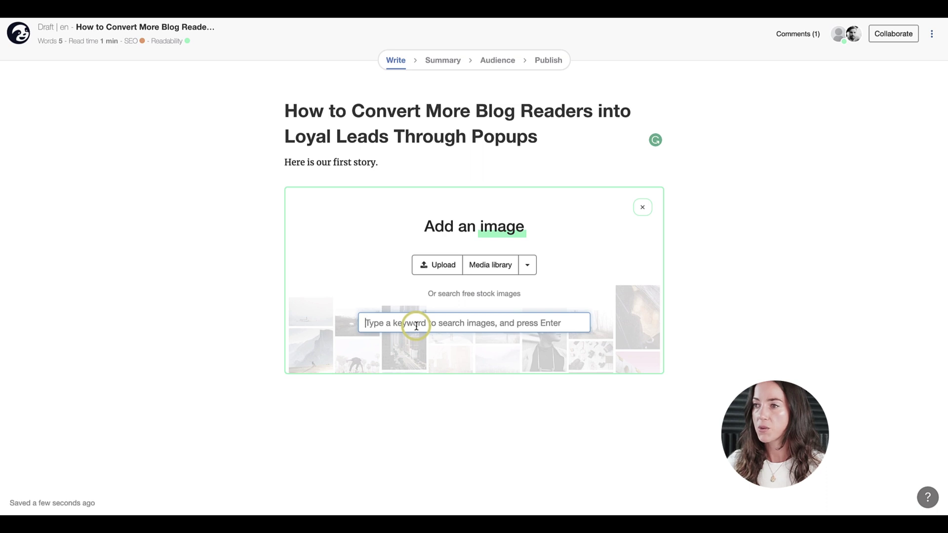
text(people)
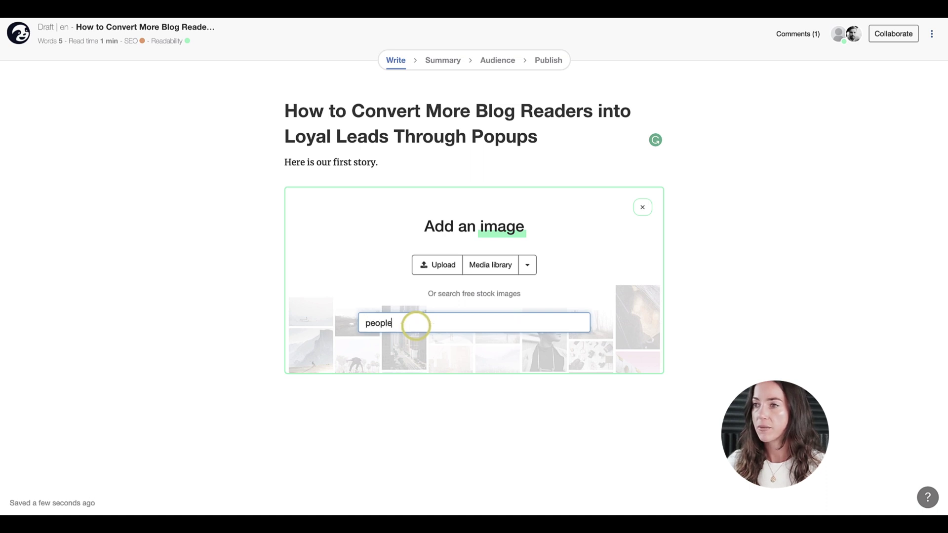
key(Return)
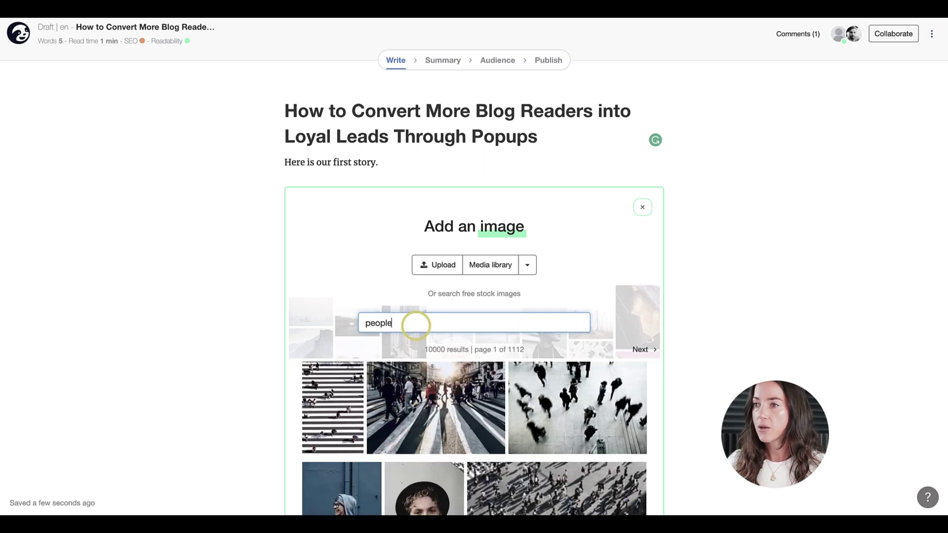
click(418, 399)
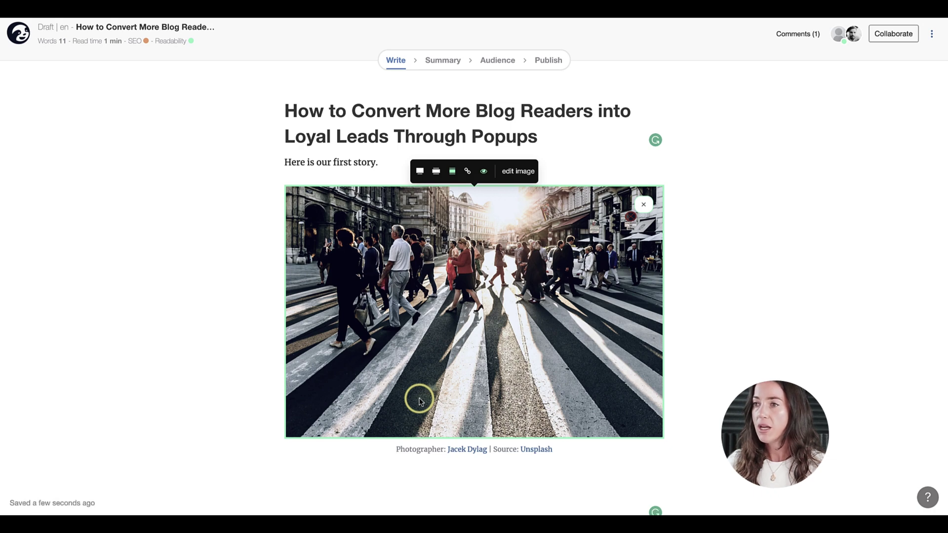
drag(398, 449, 548, 452)
click(396, 214)
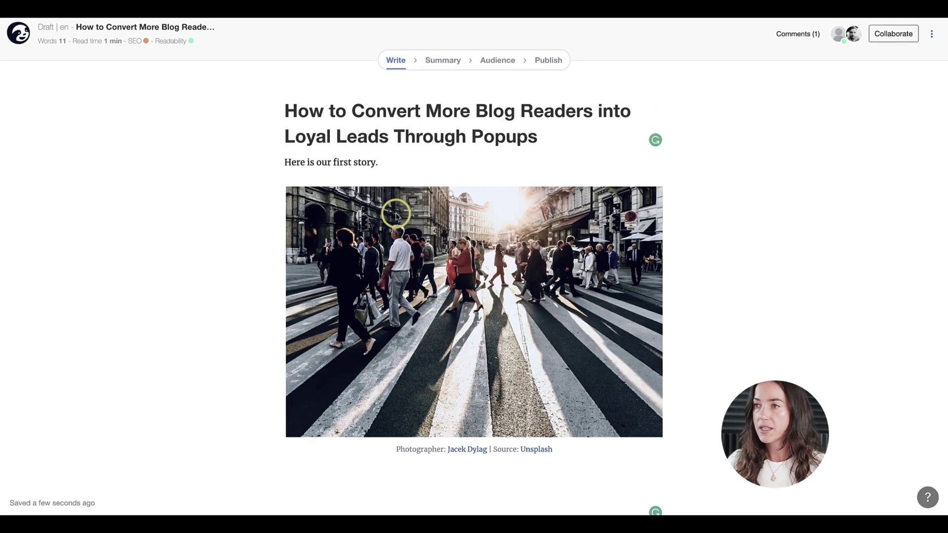
Paste the full popups article into a new paragraph below the photo caption
scroll(395, 214, down, 4)
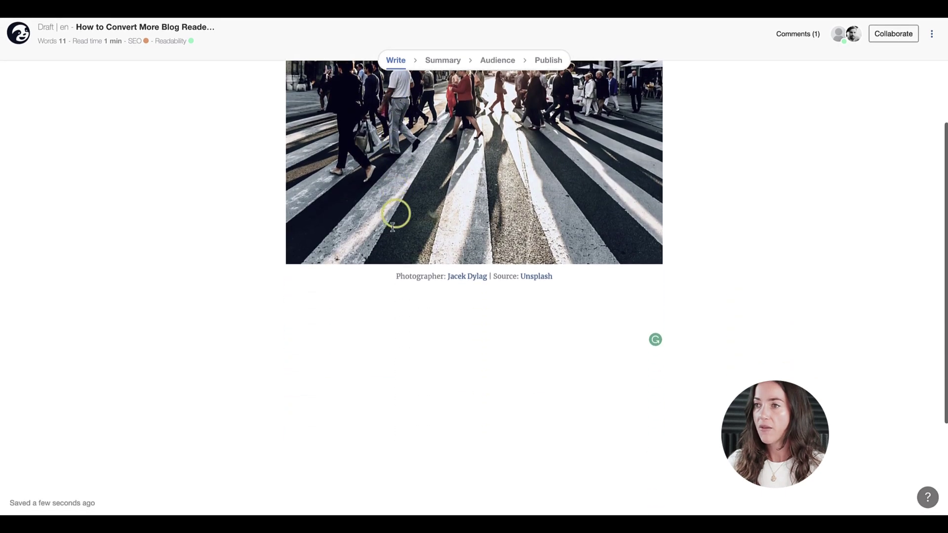
click(367, 301)
key(ctrl+v)
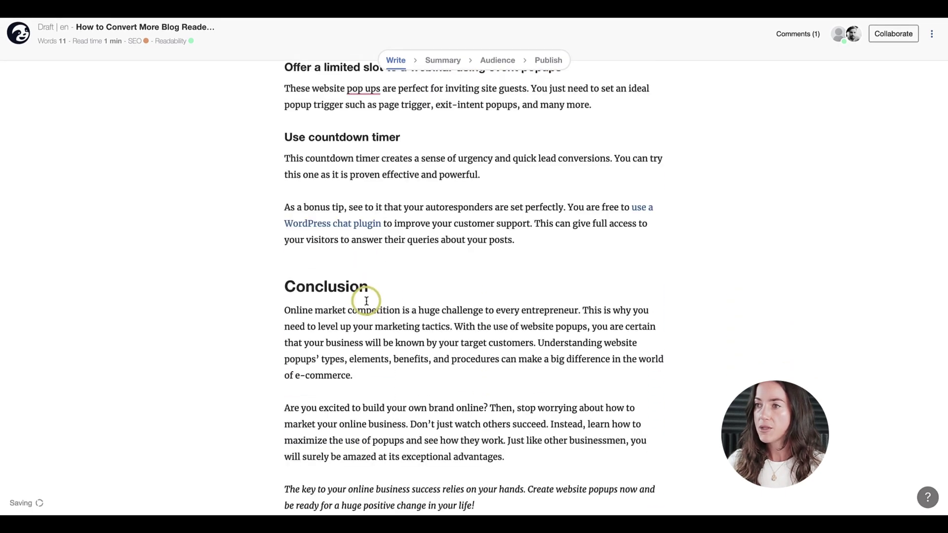
scroll(366, 301, up, 15)
scroll(366, 301, up, 20)
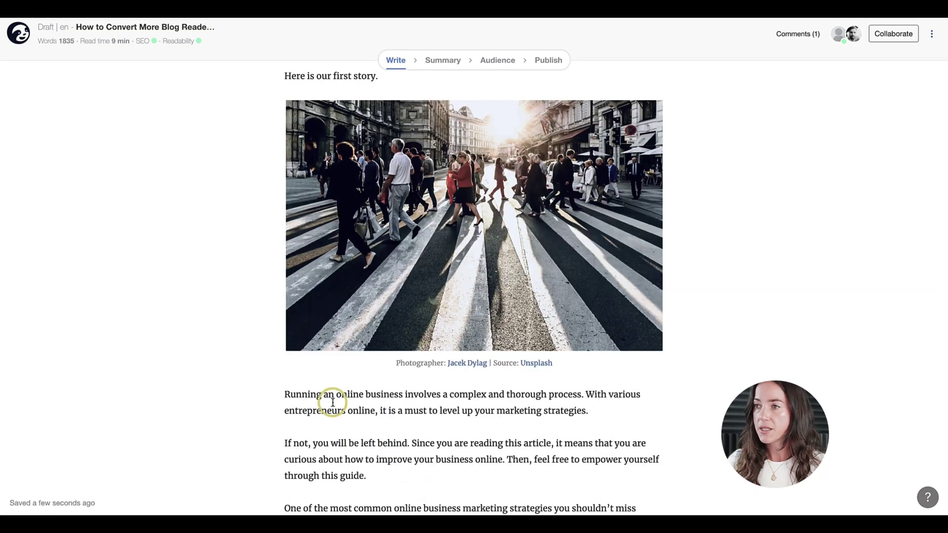
scroll(333, 402, up, 3)
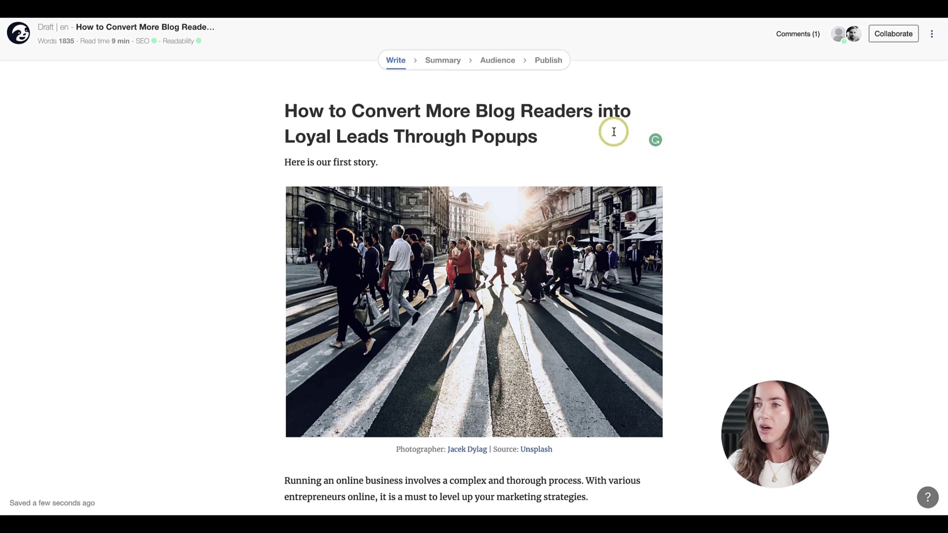
scroll(546, 159, down, 5)
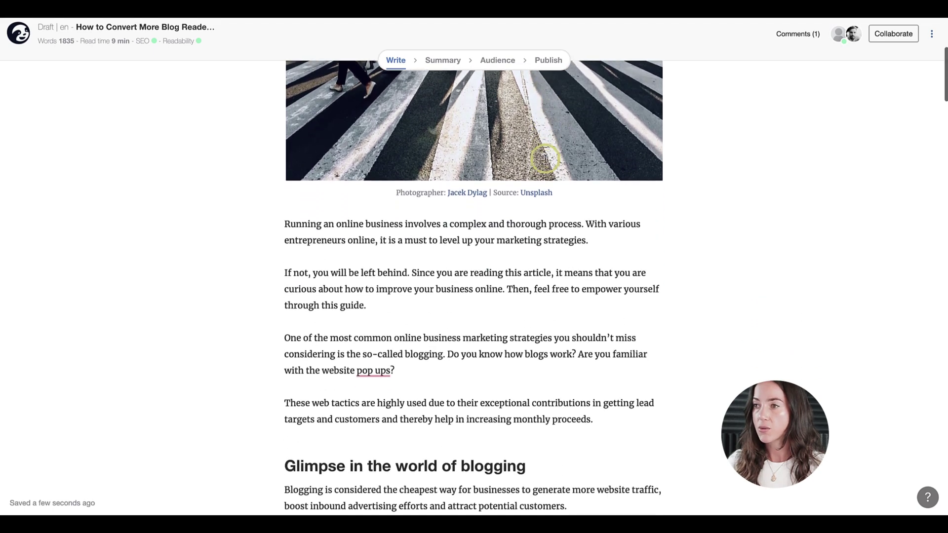
Accept Grammarly's hyphenation fixes, changing 'pop ups' to 'pop-ups' and 'above mentioned' to 'above-mentioned'
click(373, 351)
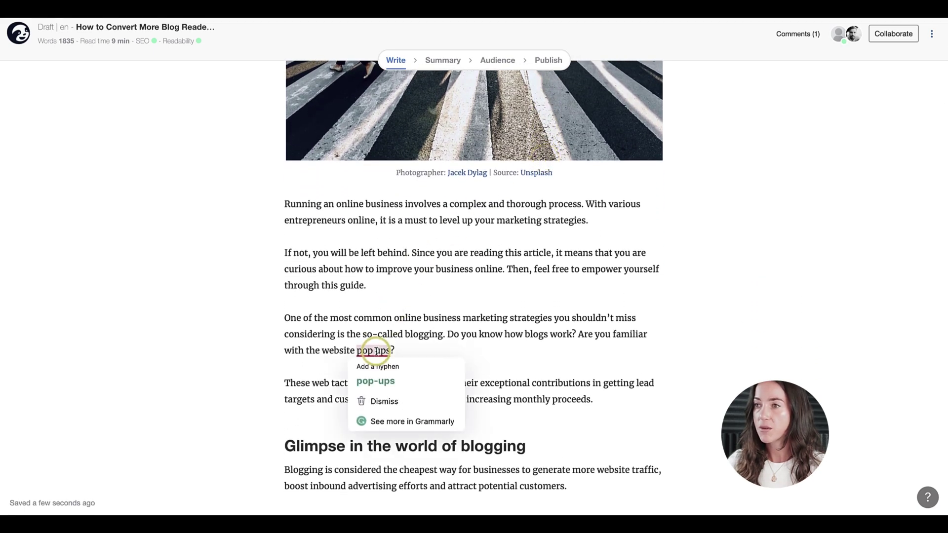
click(377, 378)
scroll(376, 366, down, 7)
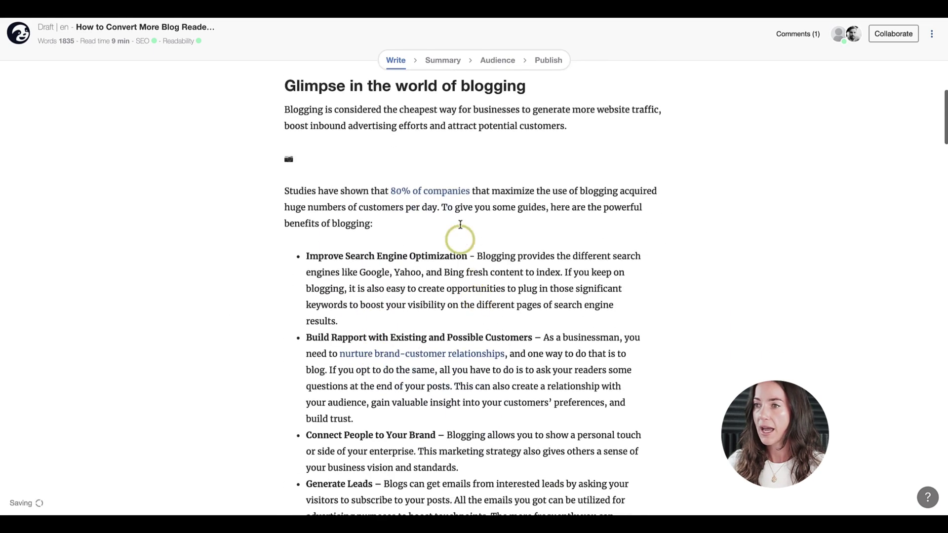
scroll(400, 334, down, 4)
scroll(402, 337, down, 3)
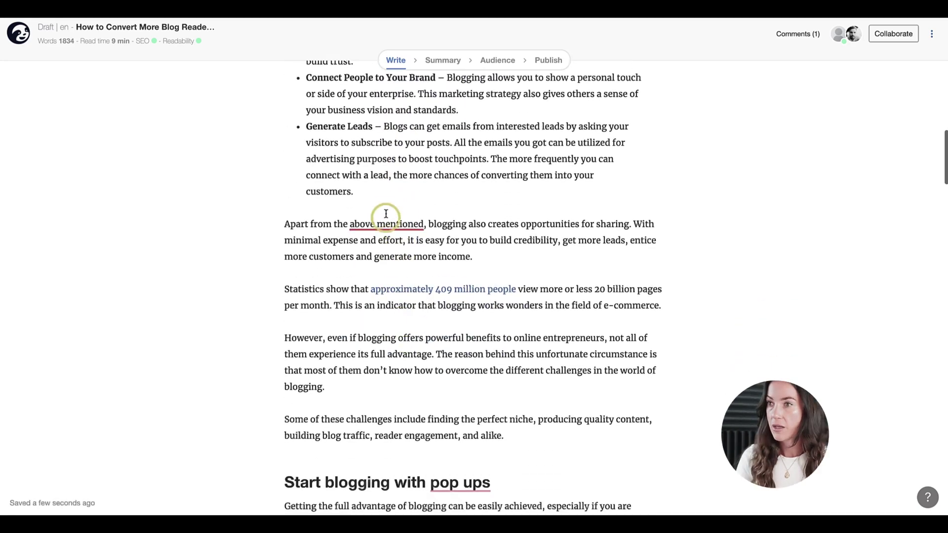
click(387, 222)
click(389, 254)
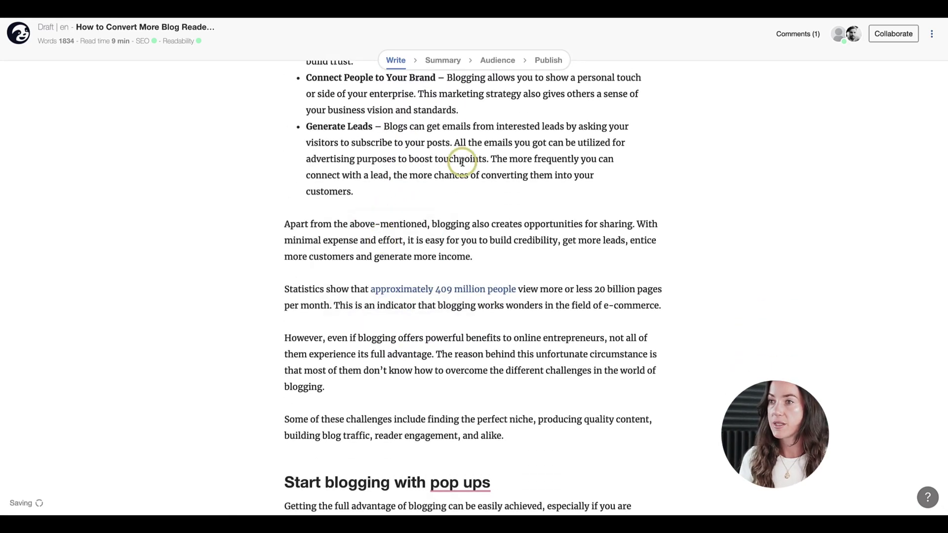
scroll(459, 159, up, 15)
scroll(459, 158, down, 1)
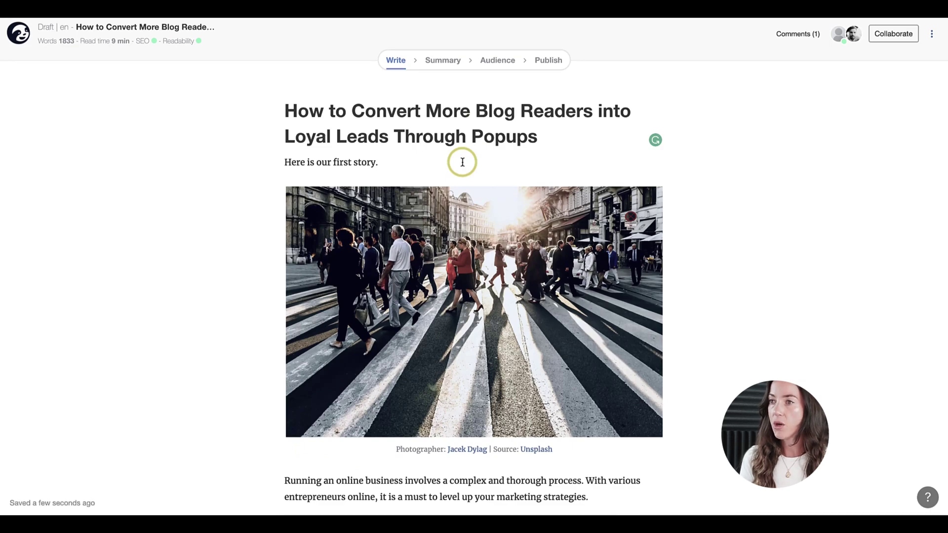
Insert the office-team media-library photo after 'through this guide.' and add an empty paragraph after 'proceeds.'
scroll(459, 159, down, 9)
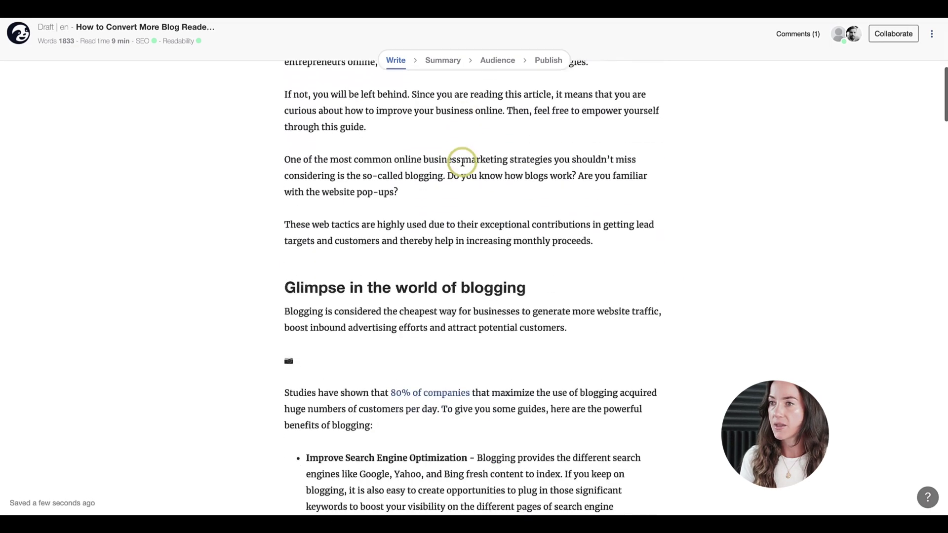
scroll(461, 161, up, 3)
click(385, 239)
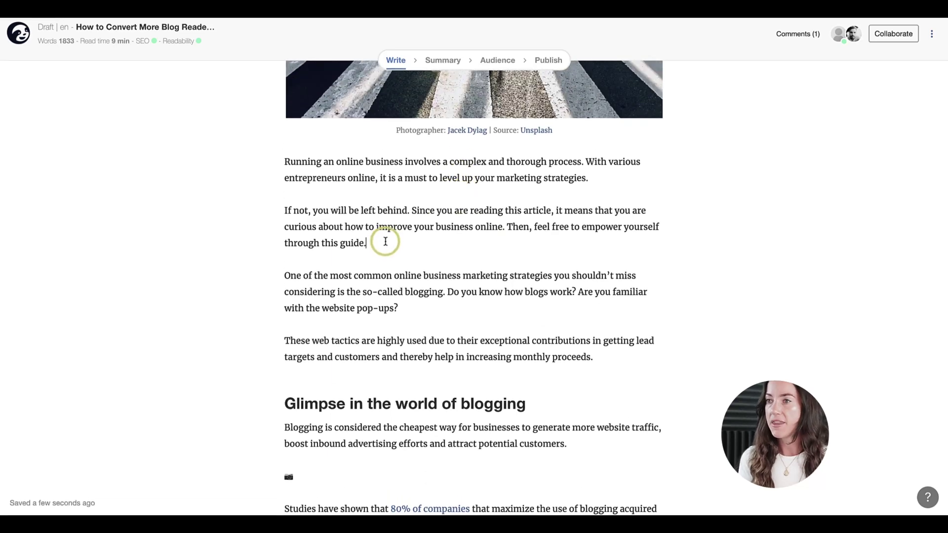
key(Return)
click(377, 272)
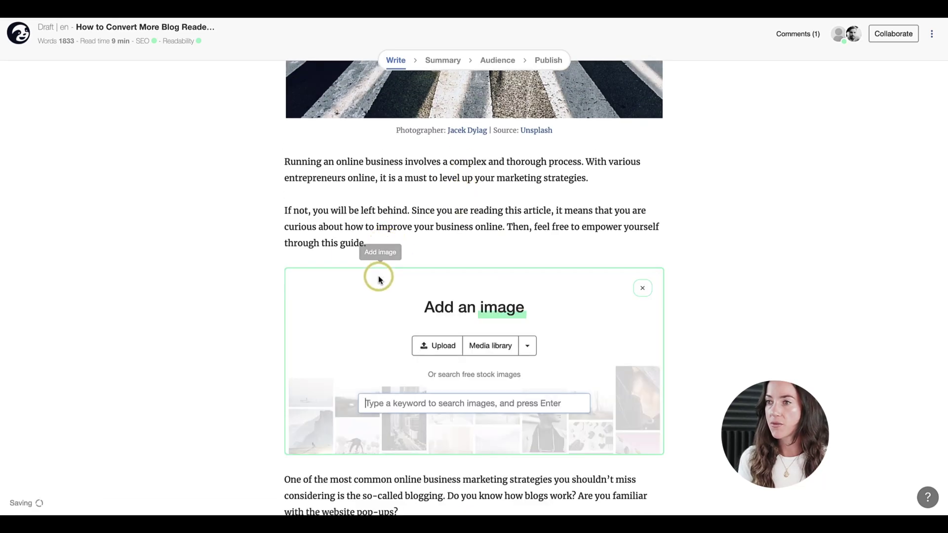
click(488, 347)
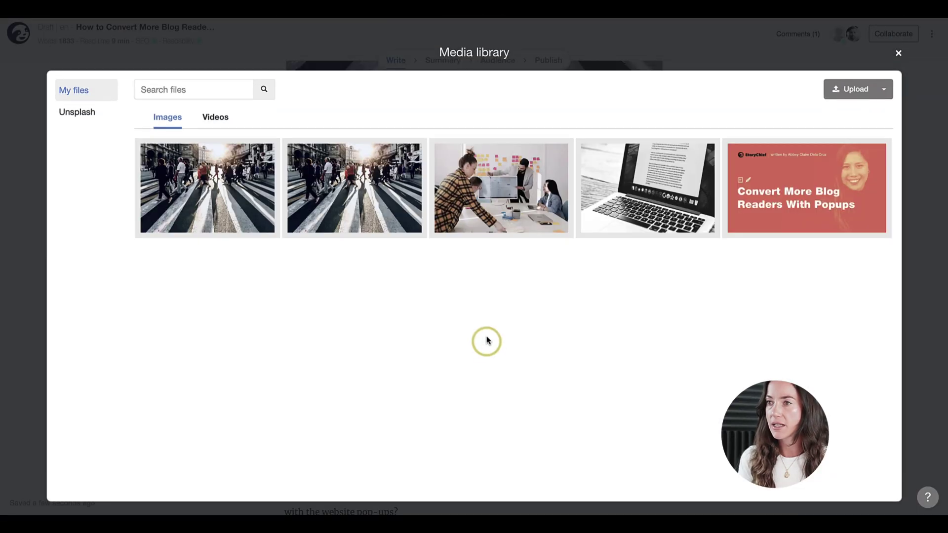
click(507, 210)
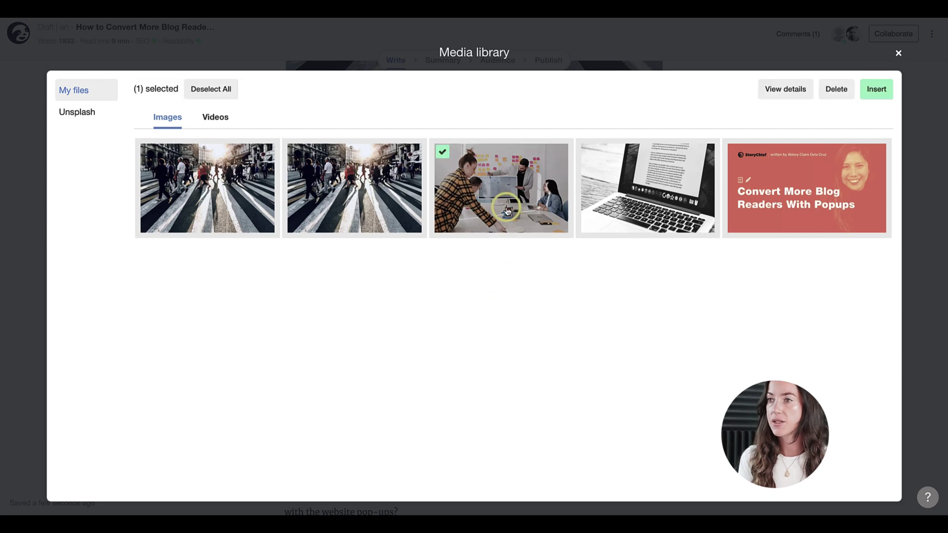
click(878, 89)
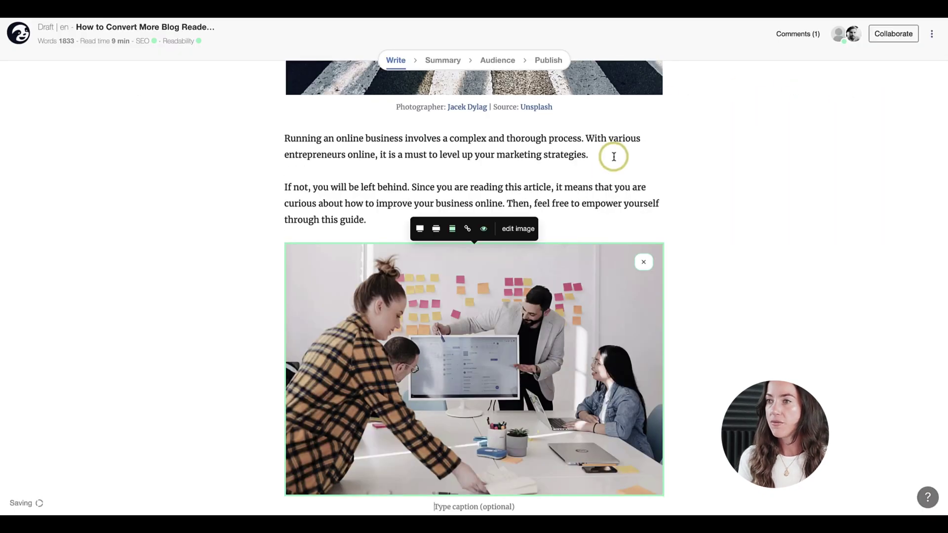
scroll(613, 154, down, 8)
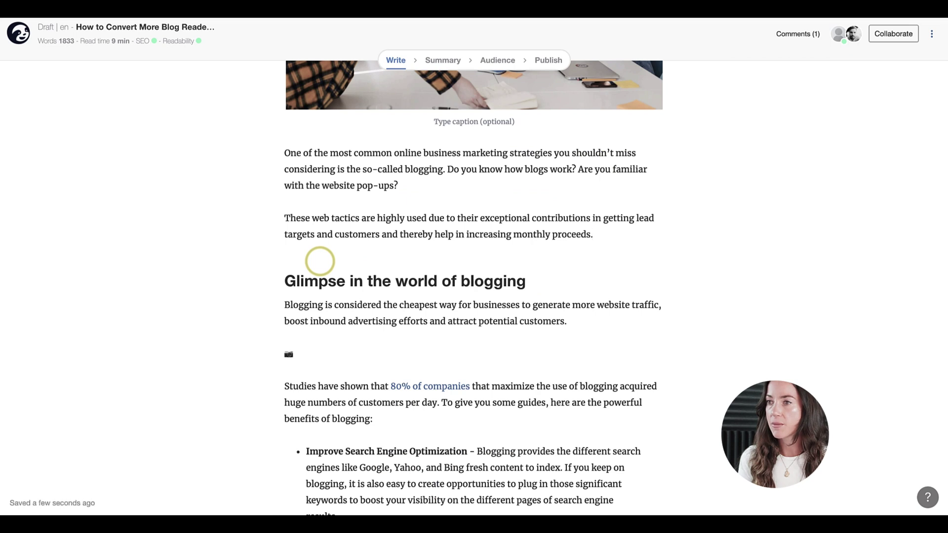
key(Return)
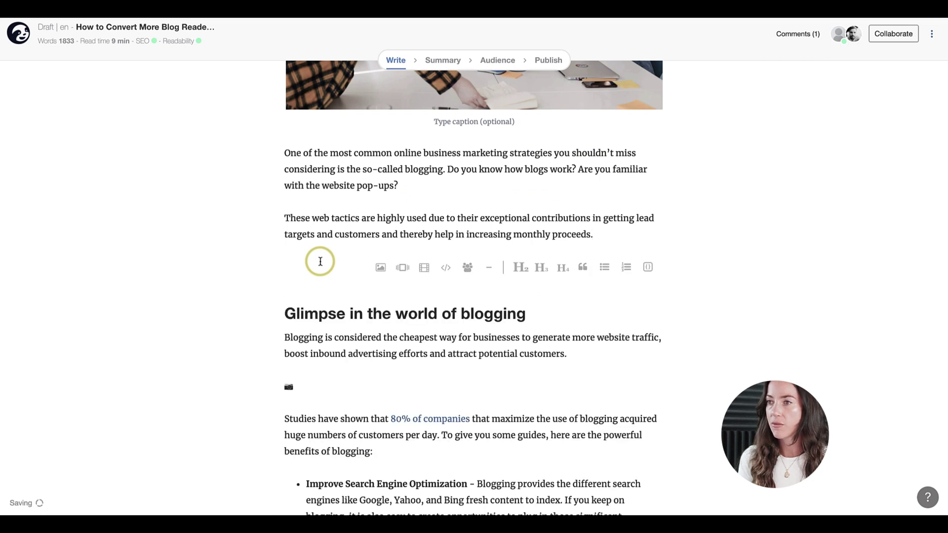
Embed the Instagram post of Gent's castle by pasting its link into the new paragraph
click(446, 268)
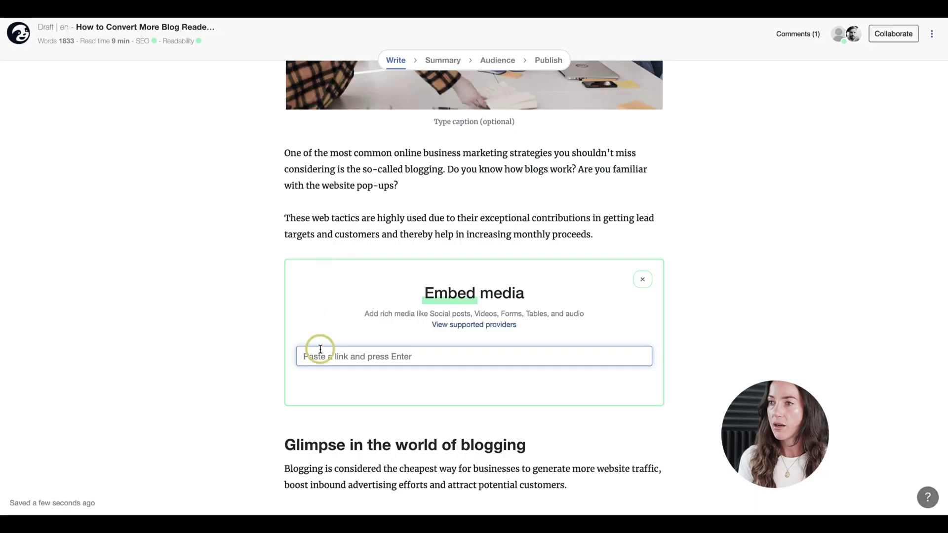
text(https://www.instagram.com/p/CBph3TupN-z/)
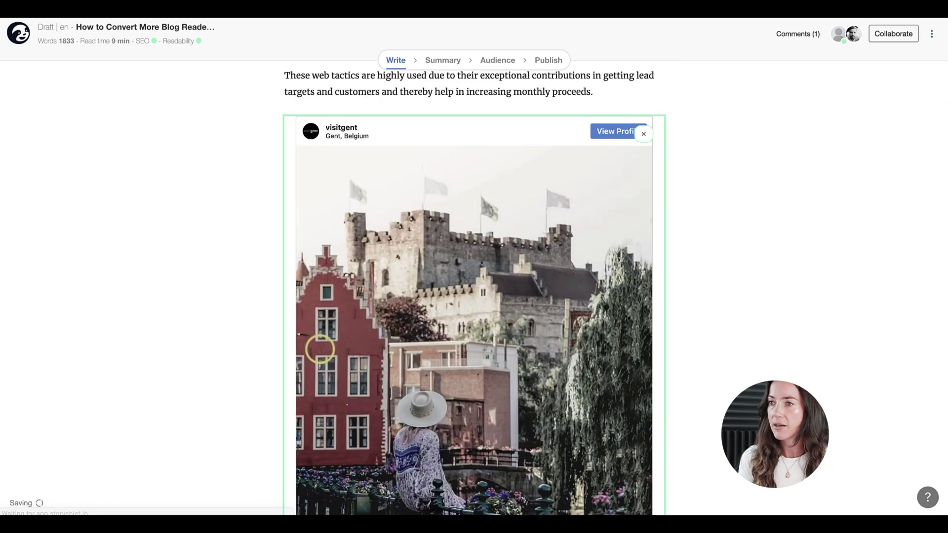
scroll(236, 211, up, 3)
click(370, 171)
Review the article and reopen the scores panel, now SEO 84% and Readability 75%
scroll(229, 274, down, 8)
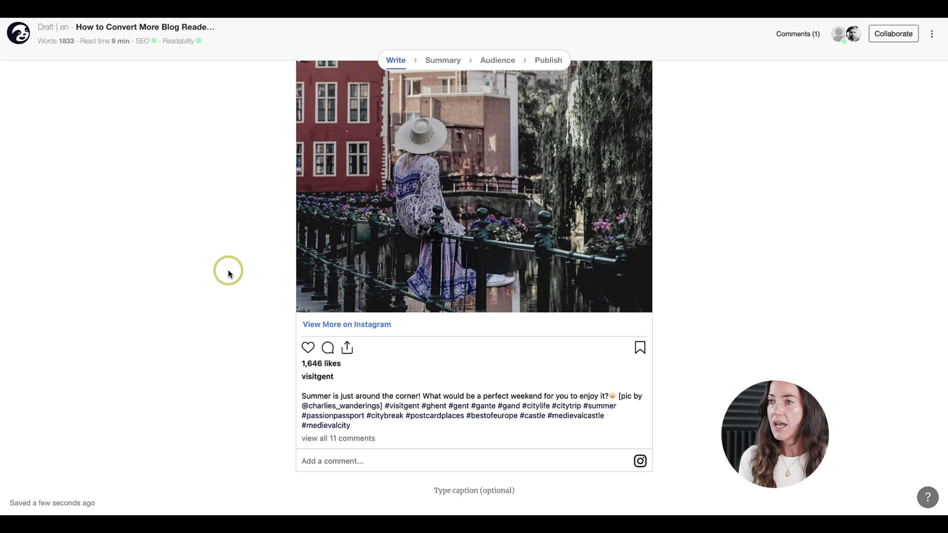
scroll(228, 273, up, 8)
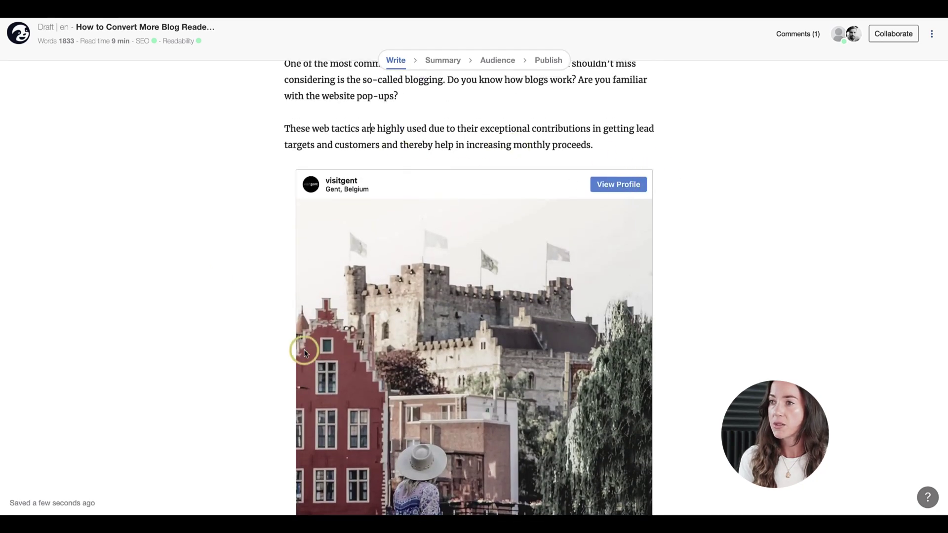
scroll(304, 352, down, 7)
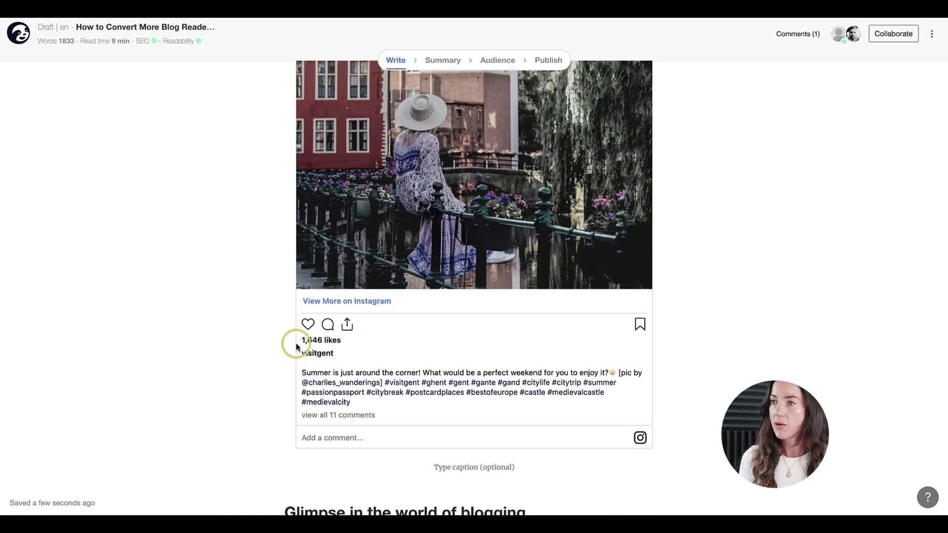
scroll(297, 346, up, 20)
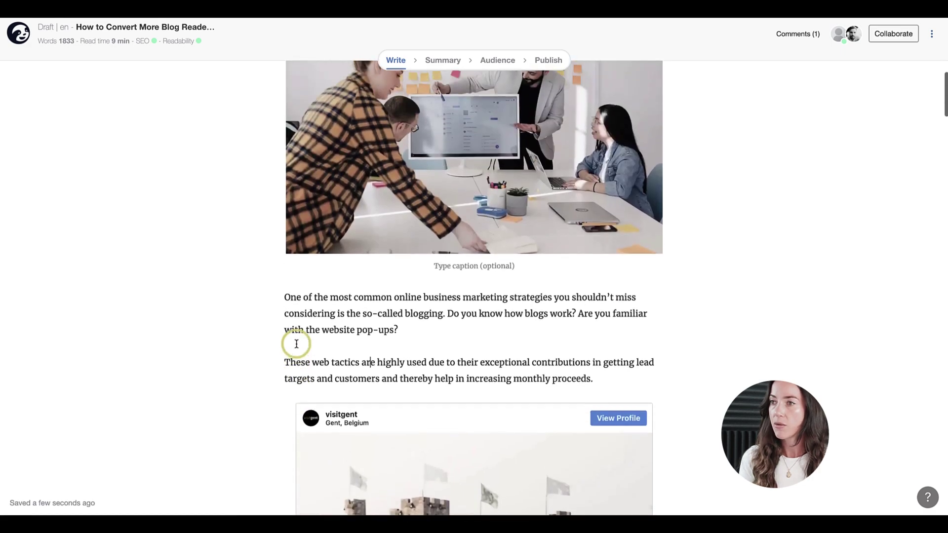
scroll(296, 344, down, 1)
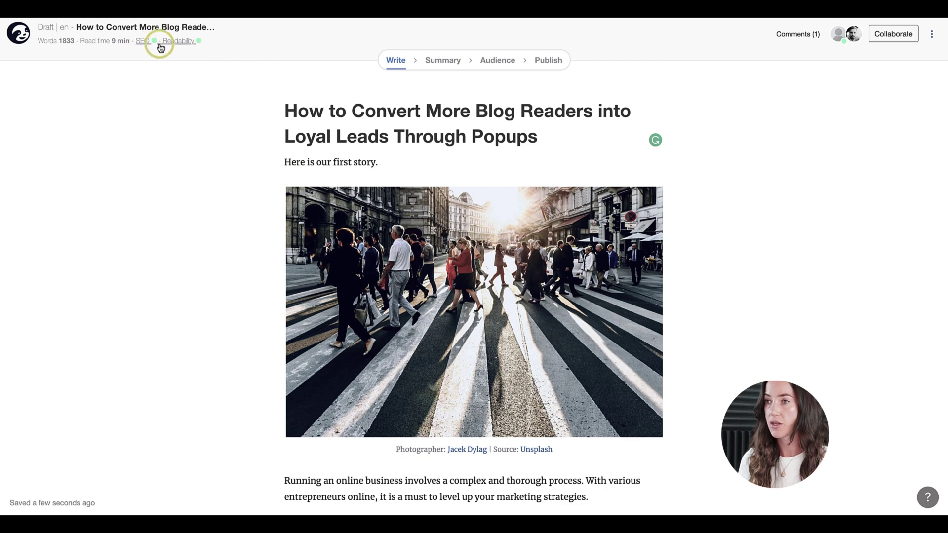
click(160, 44)
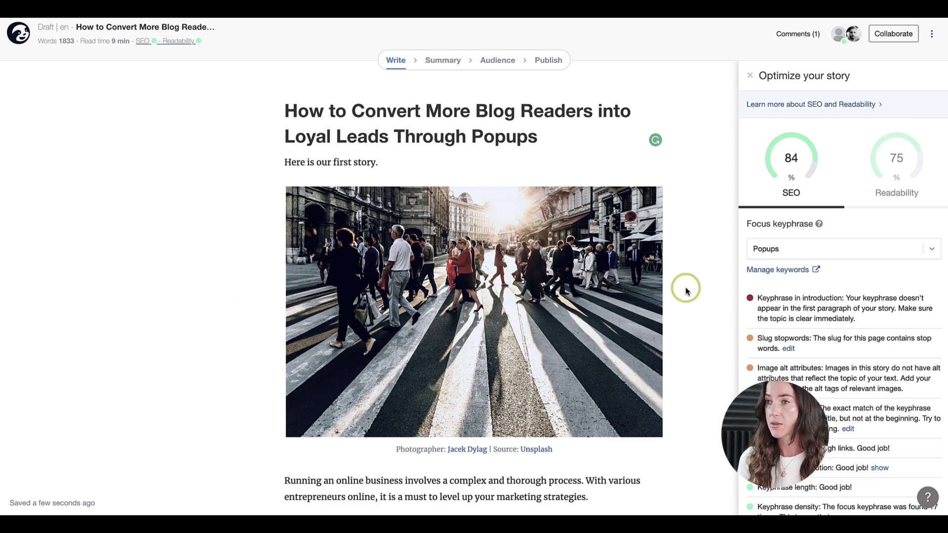
Check the readability results, then delete the 'Here is our first story.' intro line
click(904, 186)
click(788, 180)
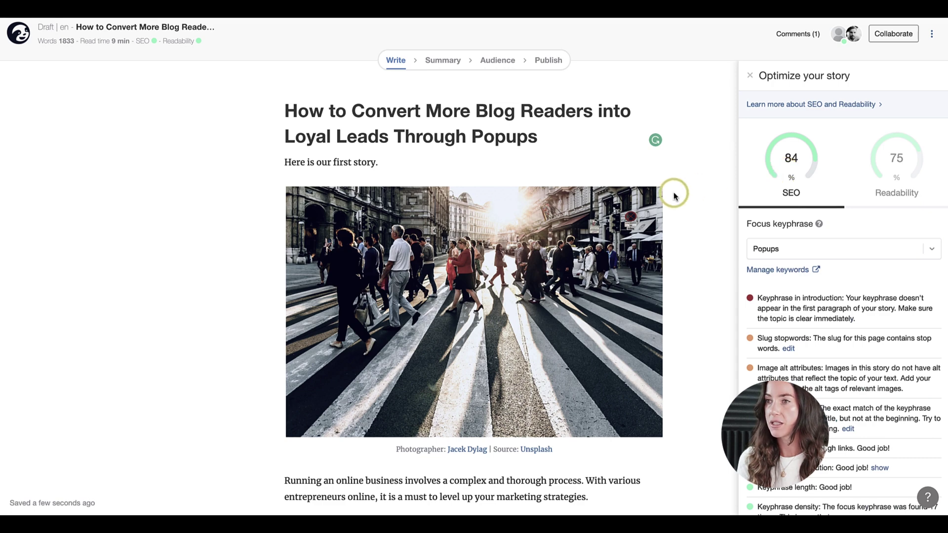
scroll(785, 321, down, 1)
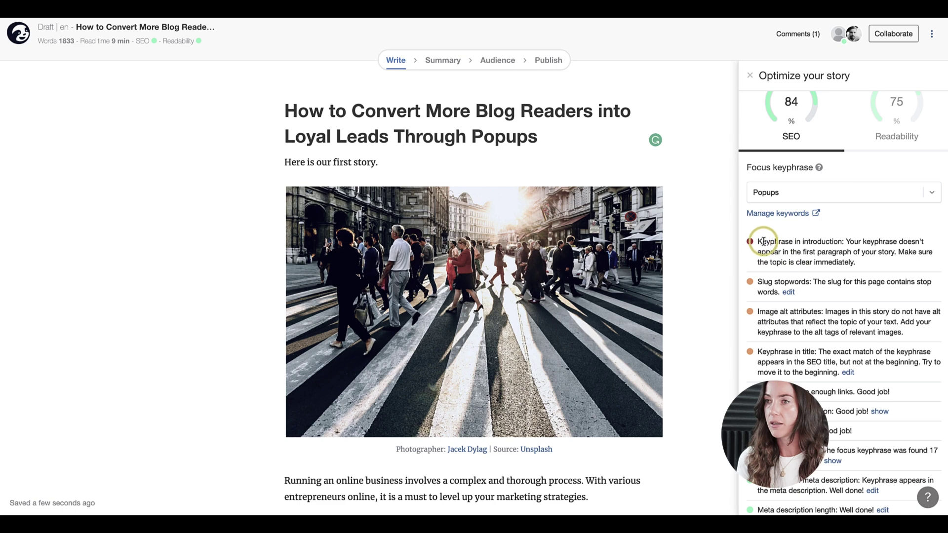
double_click(365, 164)
triple_click(402, 162)
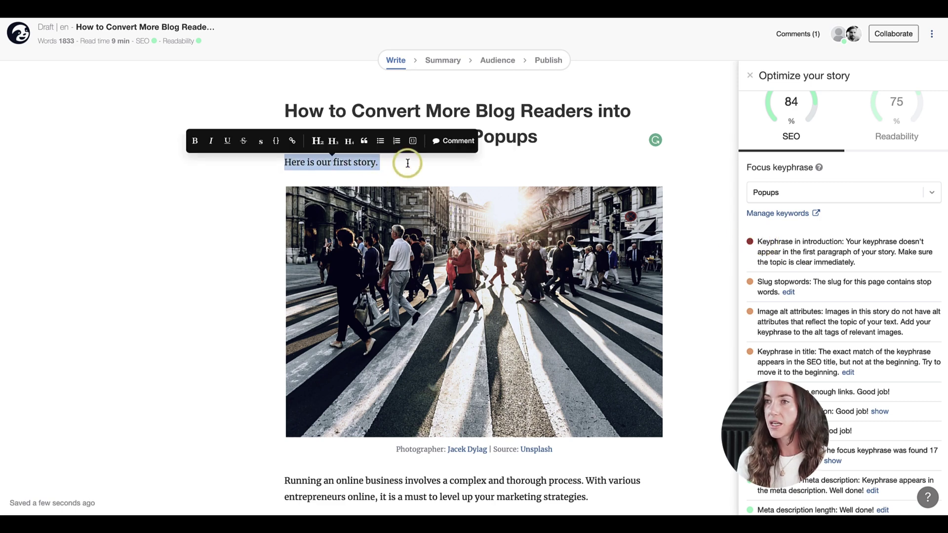
key(BackSpace)
Move the online-business paragraph directly under the title and prefix it with 'Popups.'
scroll(302, 477, down, 5)
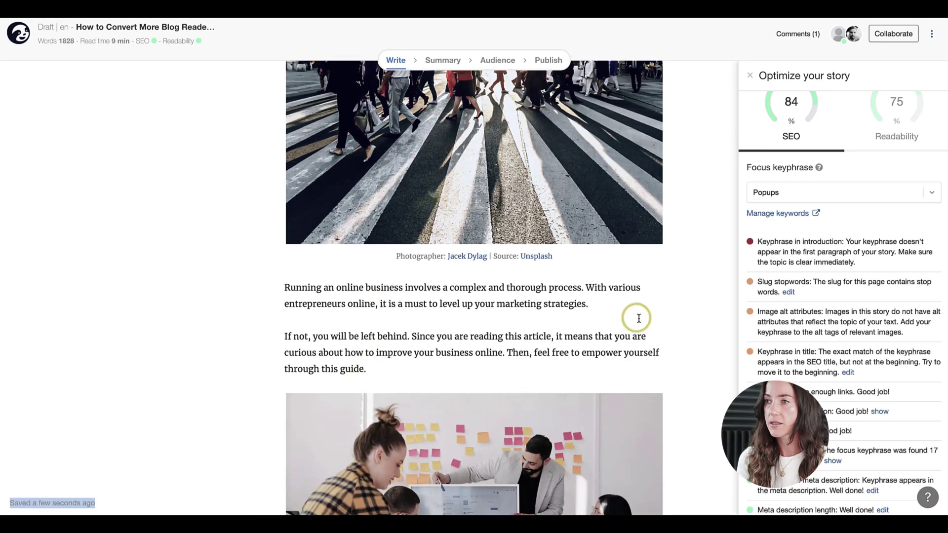
drag(595, 303, 254, 290)
key(ctrl+c)
key(BackSpace)
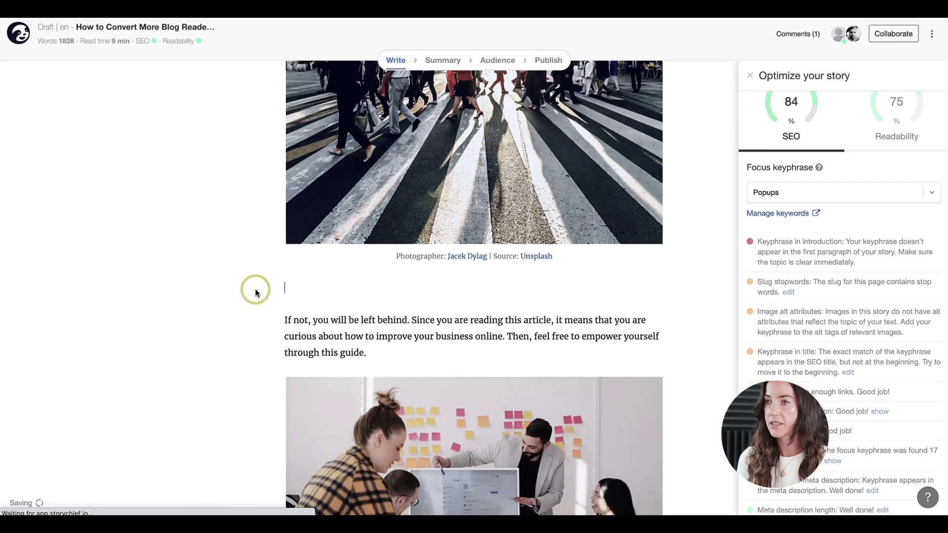
scroll(254, 290, up, 5)
click(319, 156)
key(ctrl+v)
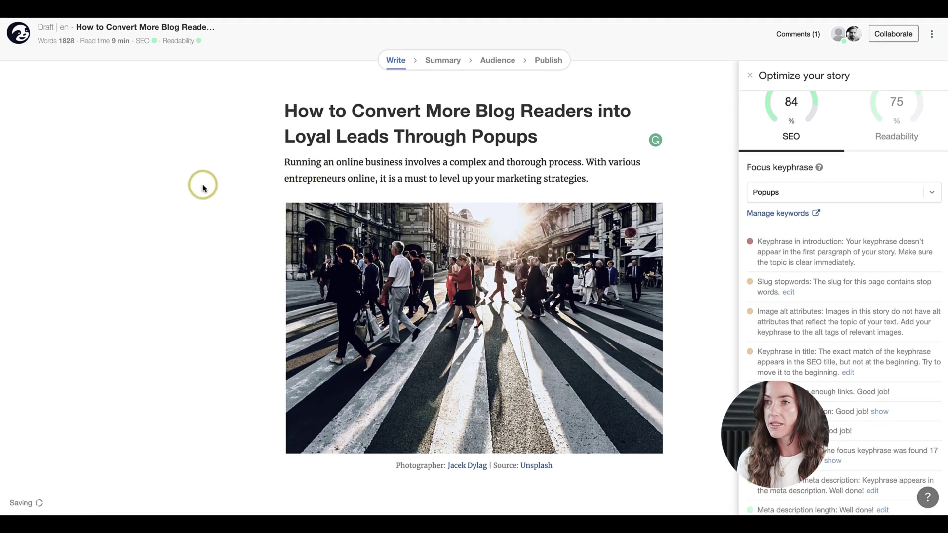
text(Popups.)
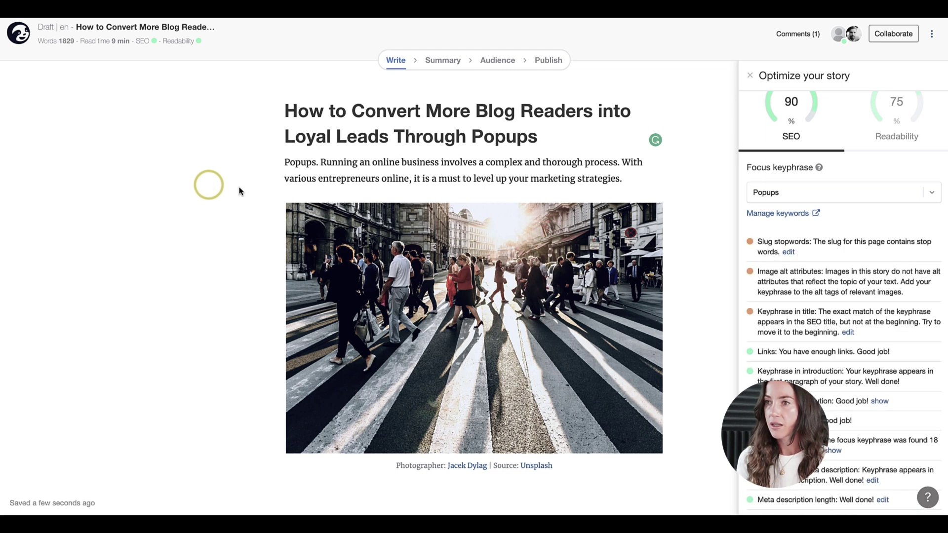
scroll(777, 285, up, 2)
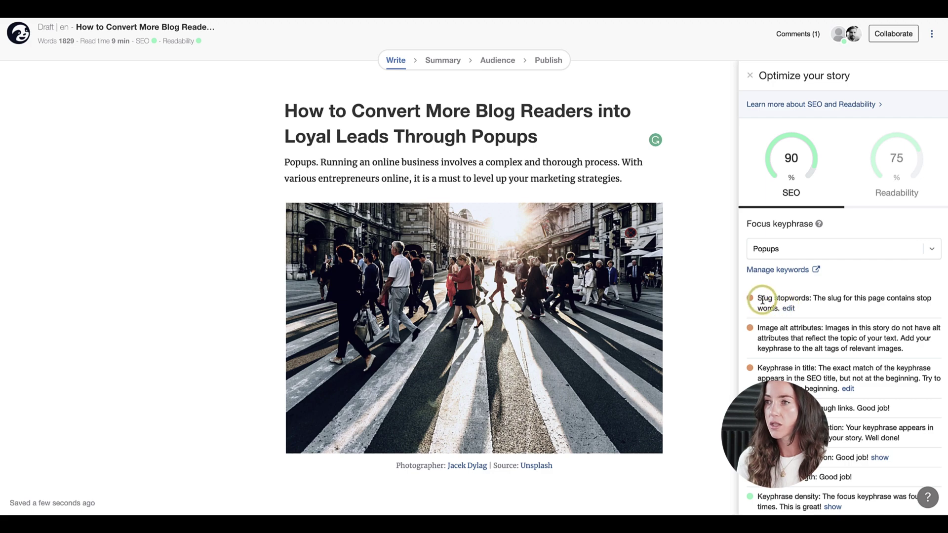
Replace the slug with 'blog-popus' to clear the slug-stopwords warning
click(789, 310)
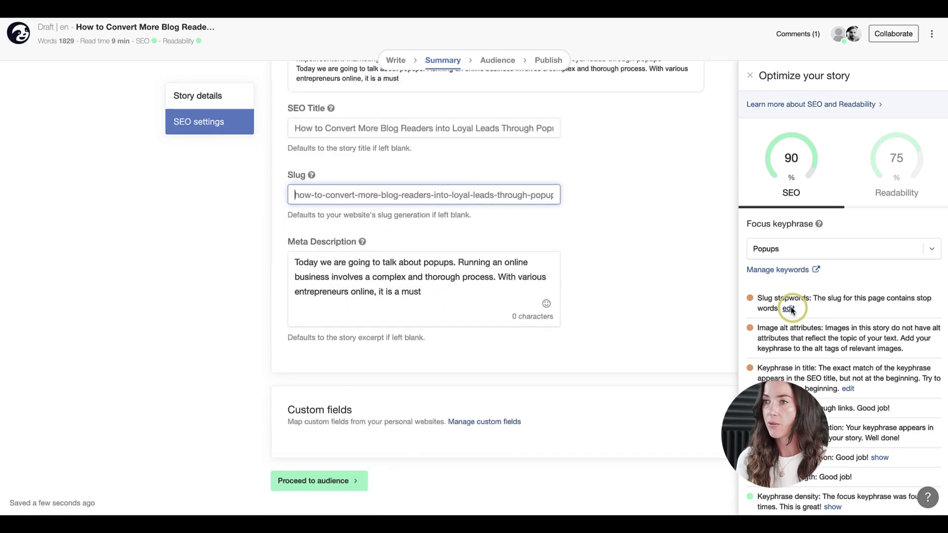
click(296, 196)
scroll(296, 197, up, 2)
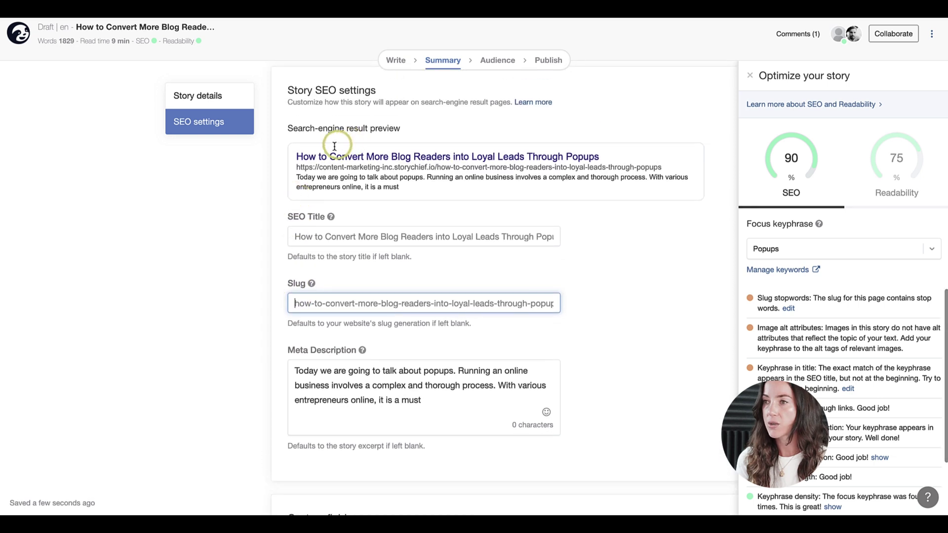
drag(296, 154, 509, 173)
click(502, 177)
click(353, 306)
key(ctrl+a)
text(bl)
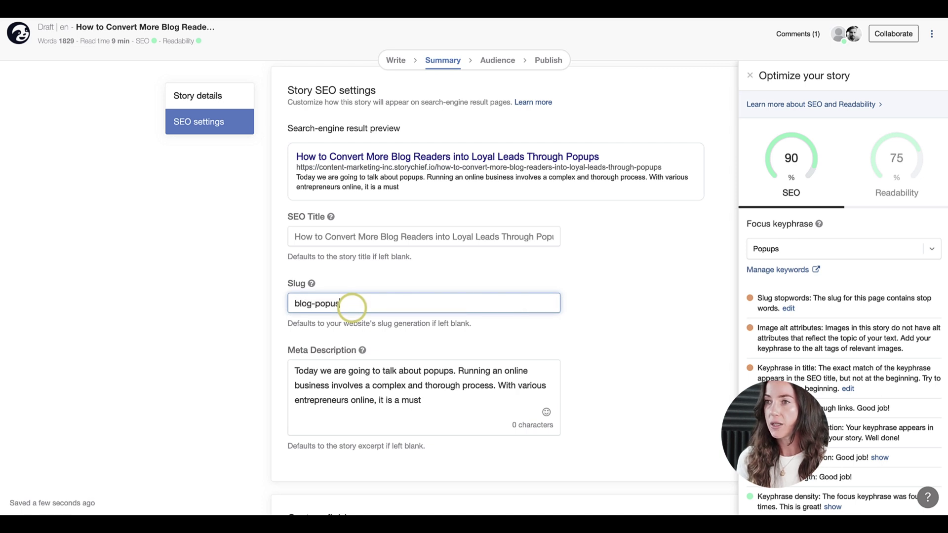
click(250, 307)
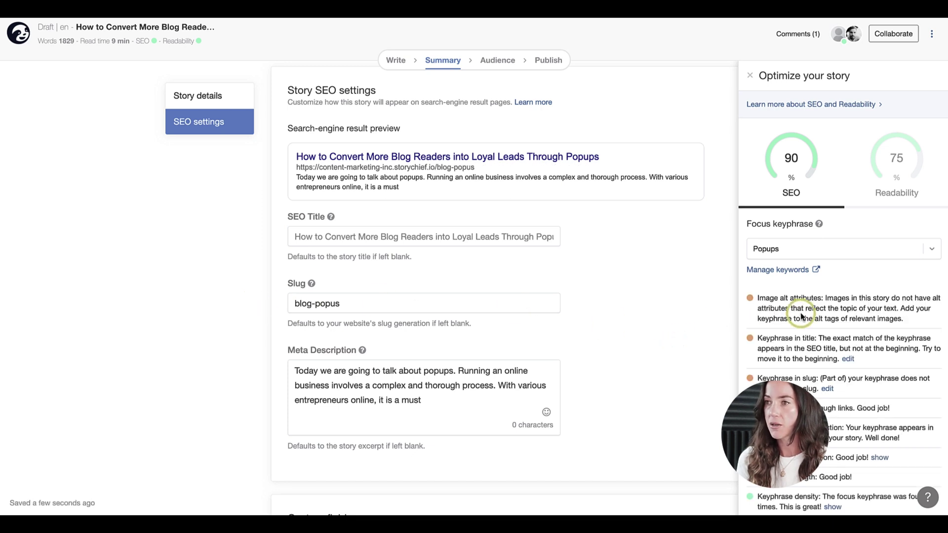
Set the crosswalk header photo's alt tag to 'popups' and save it
click(399, 62)
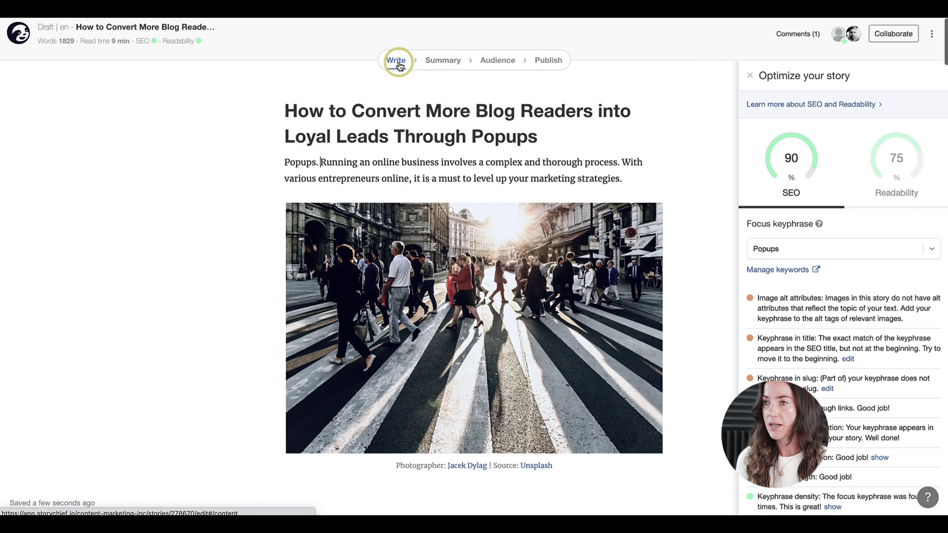
click(411, 252)
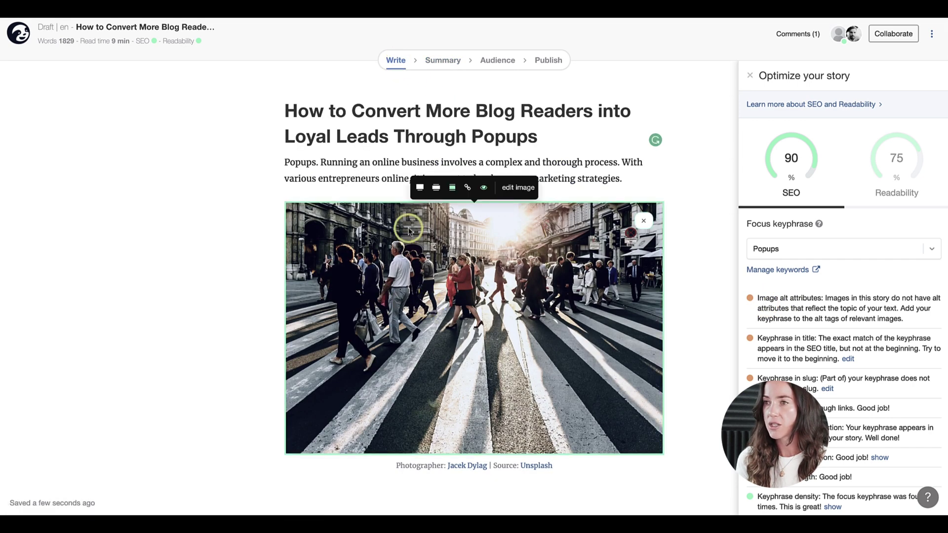
click(484, 187)
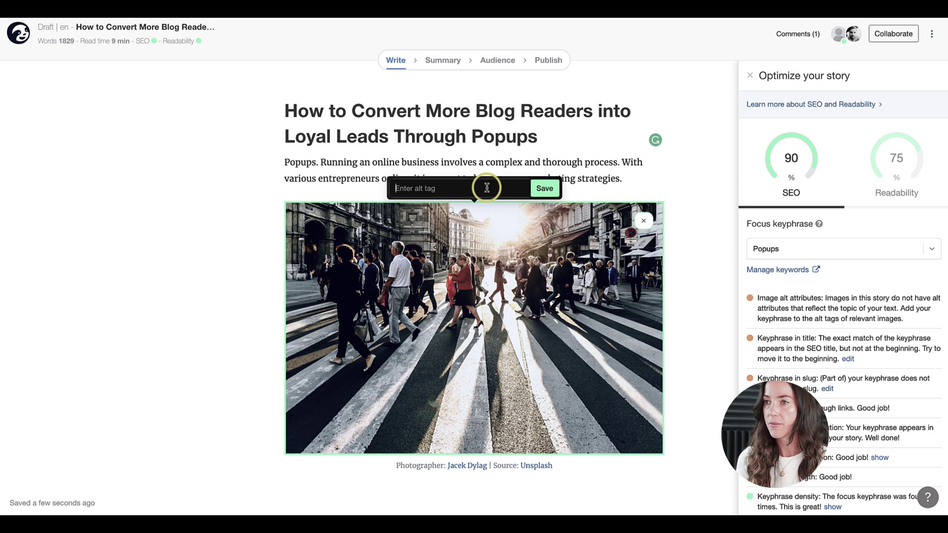
text(popu)
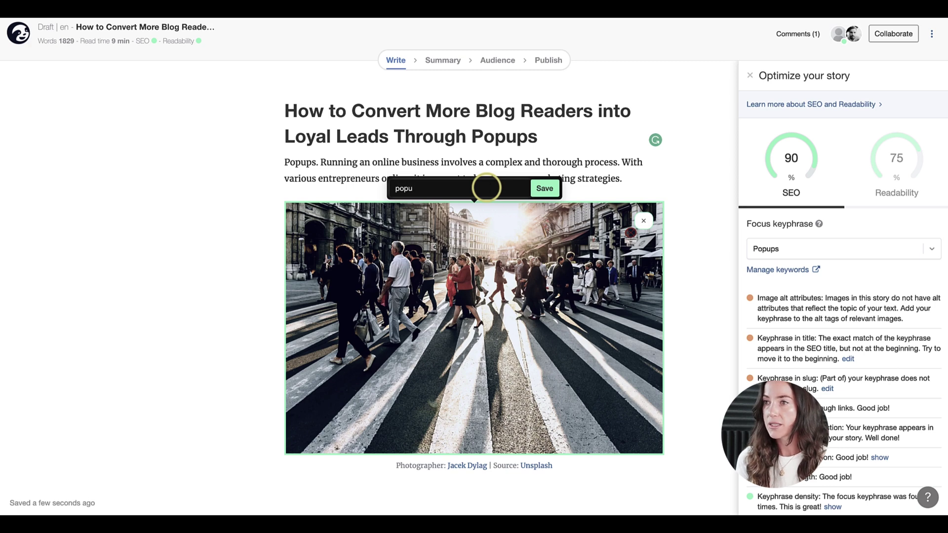
text(ps)
click(542, 188)
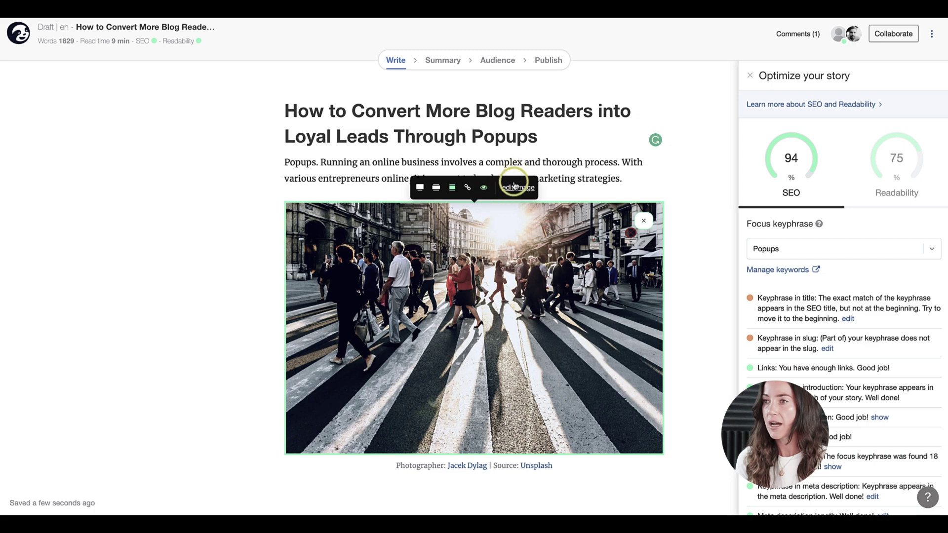
Apply the red-and-cream Desert duotone filter to the crosswalk header photo and save the edit
click(514, 184)
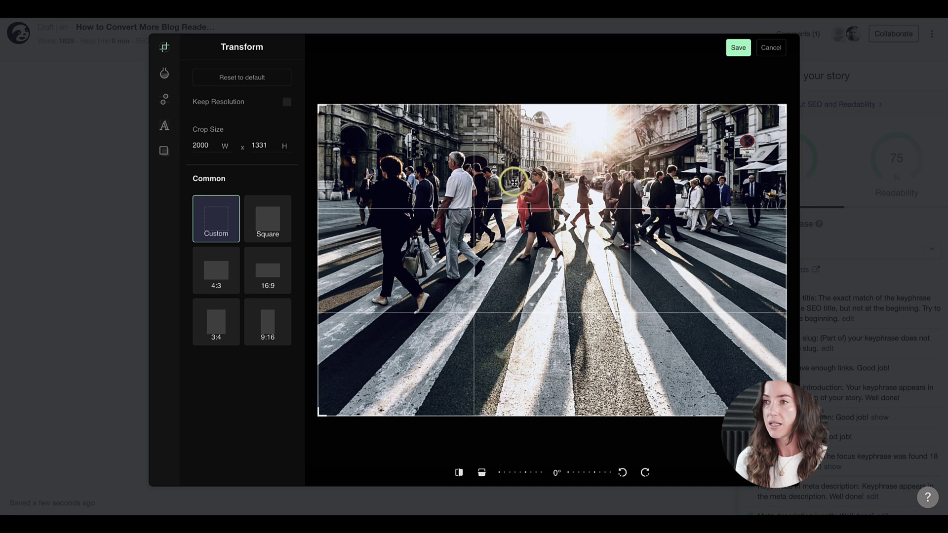
click(166, 77)
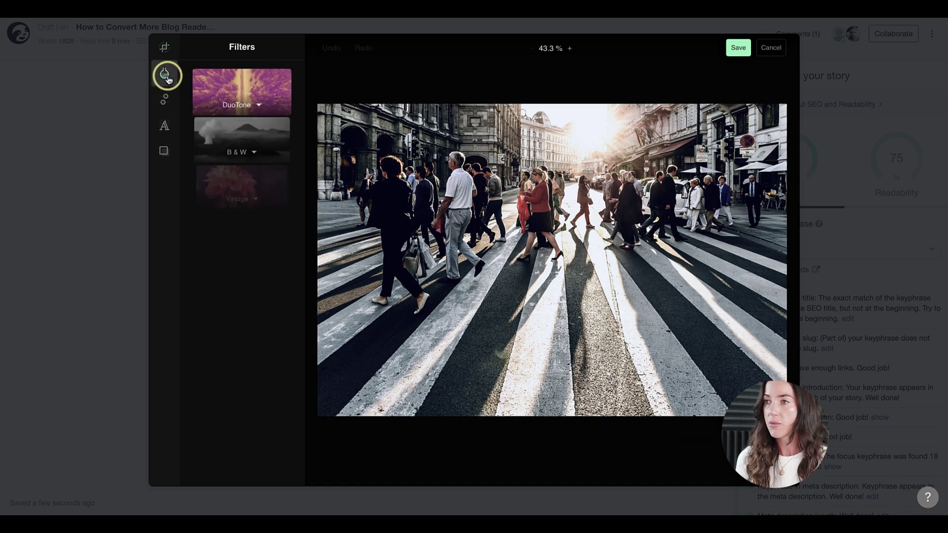
click(218, 85)
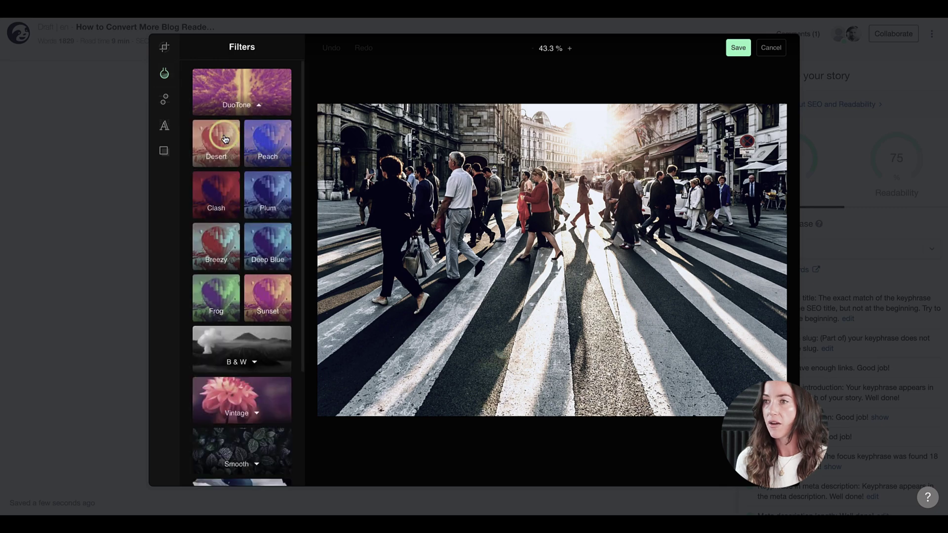
click(224, 139)
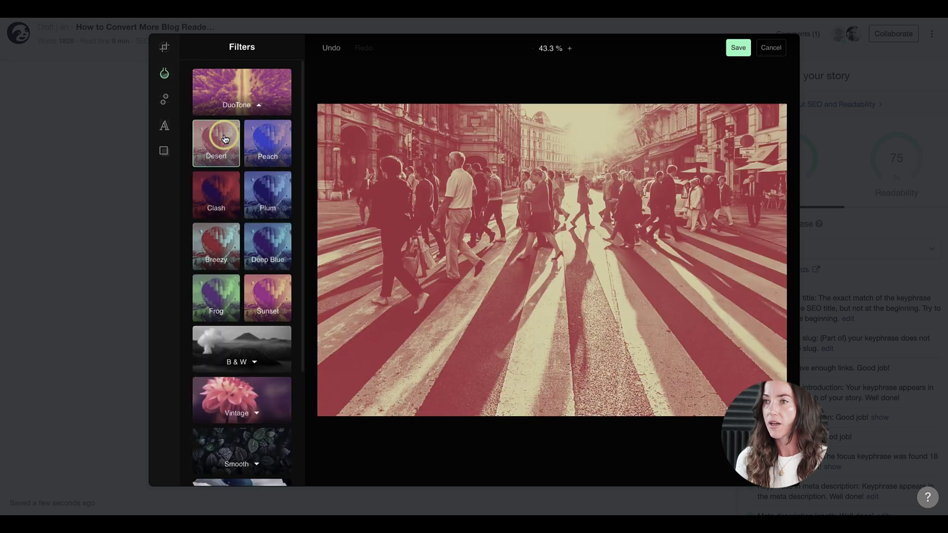
click(165, 102)
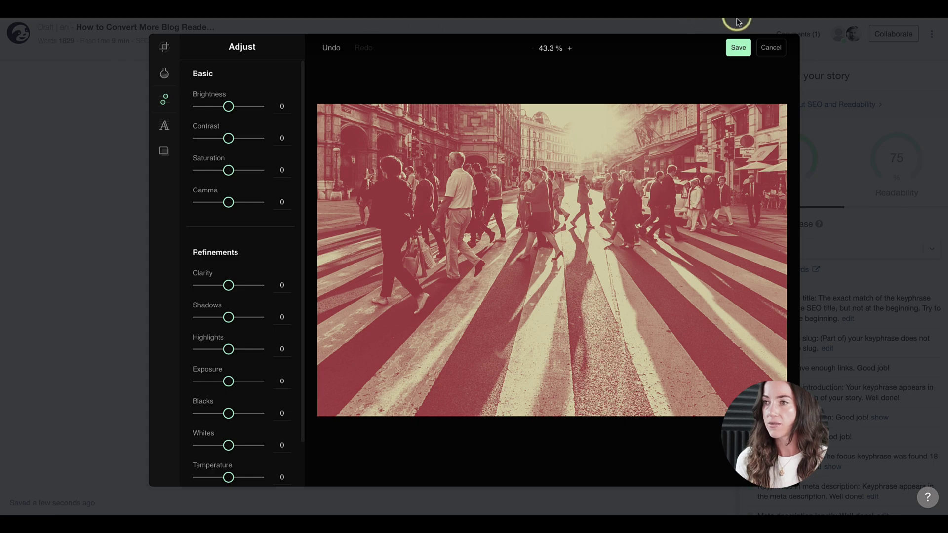
click(735, 48)
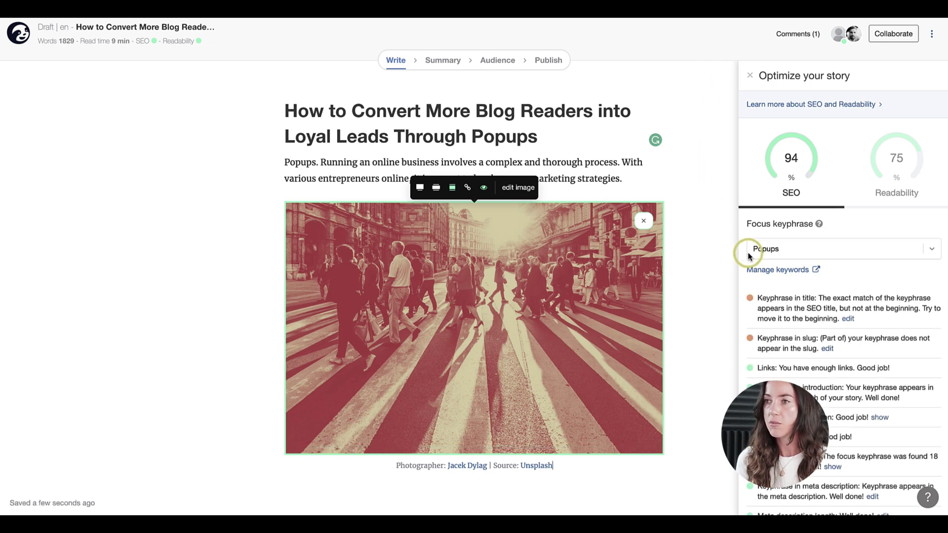
Prefix the title with 'Popups.' and delete ' Through Popups' from its end
triple_click(778, 304)
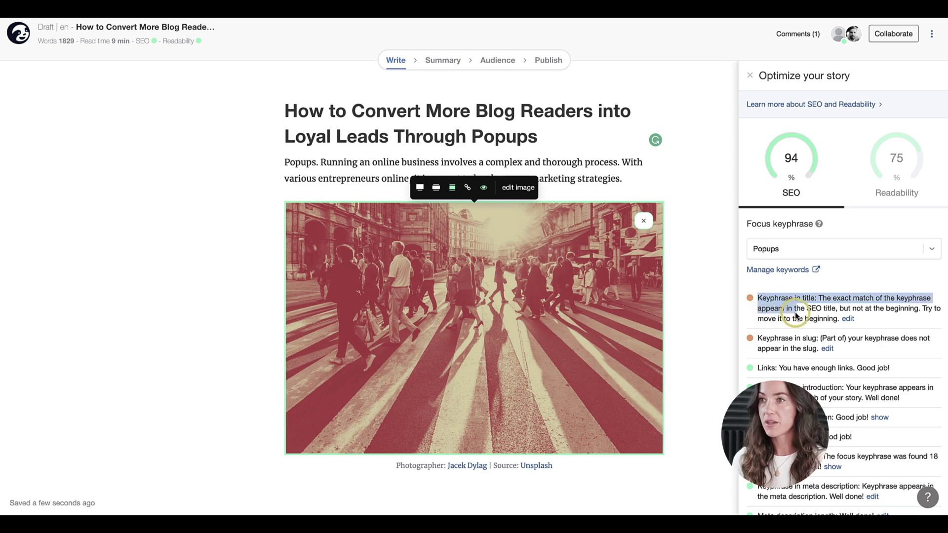
click(796, 316)
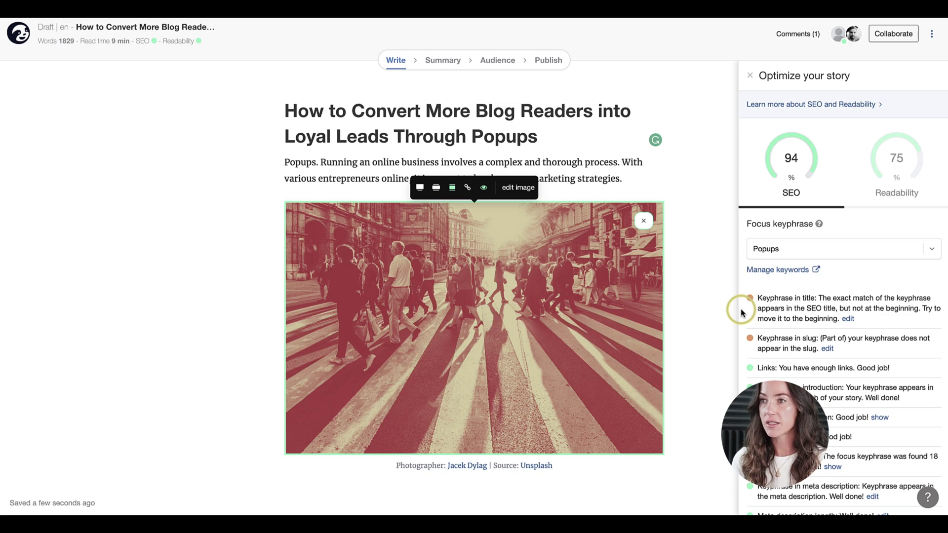
click(787, 251)
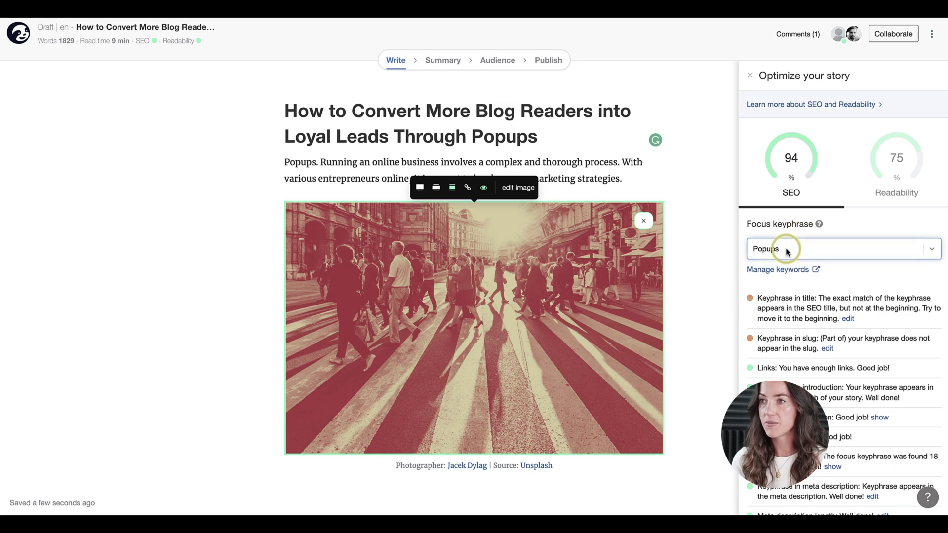
click(286, 113)
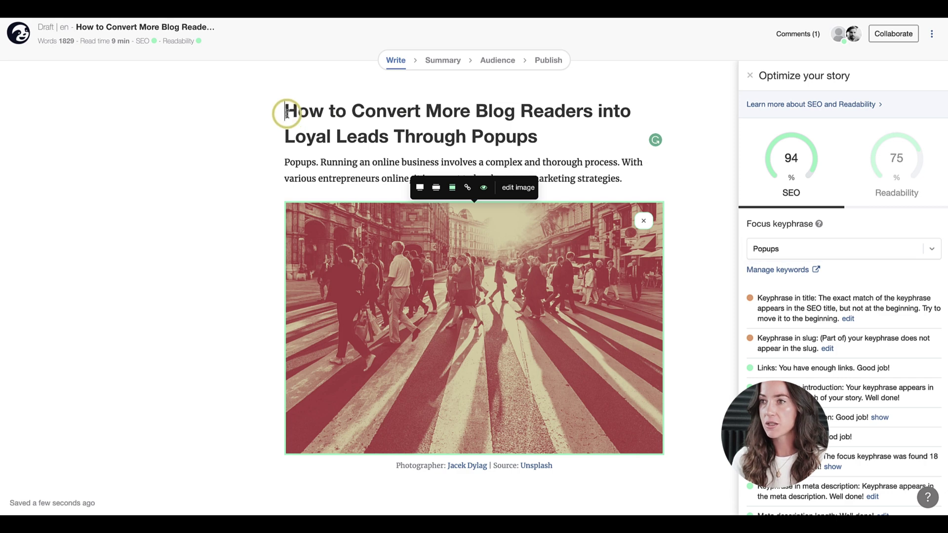
text(Popups)
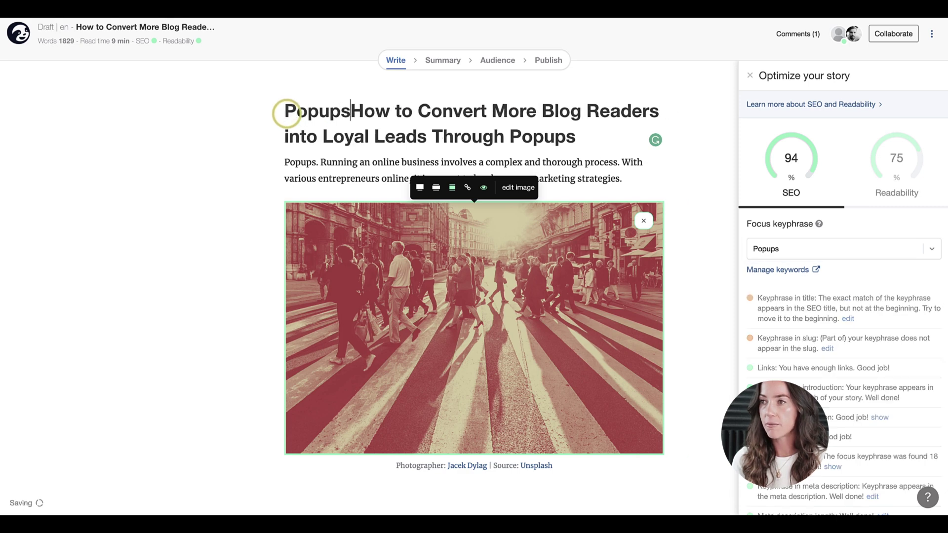
text(.)
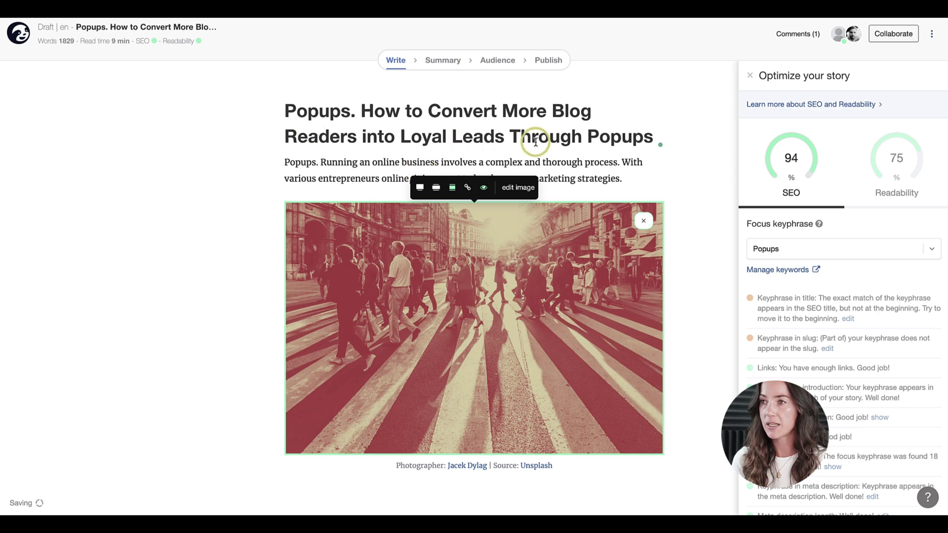
drag(502, 140, 651, 148)
key(BackSpace)
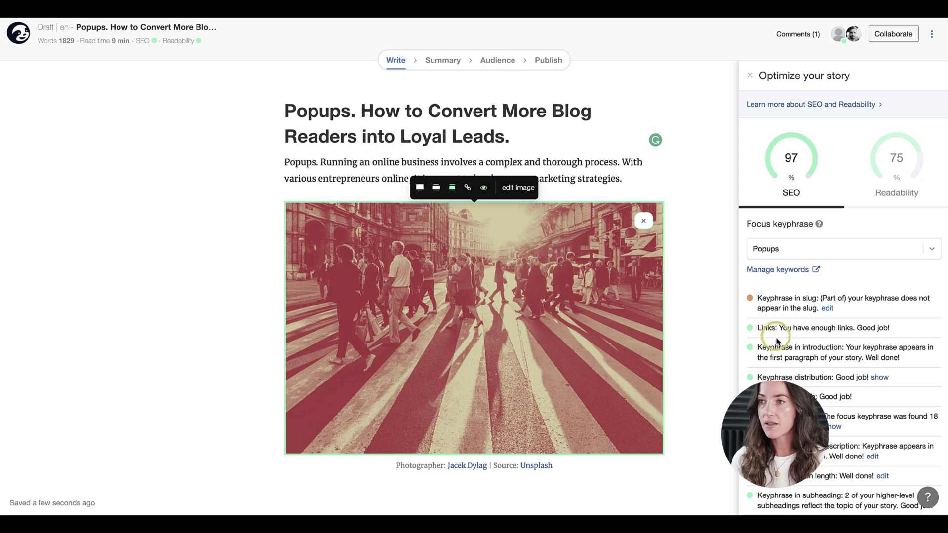
Fix the slug from 'blog-popus' to 'blog-popups' by inserting the missing 'p'
click(828, 308)
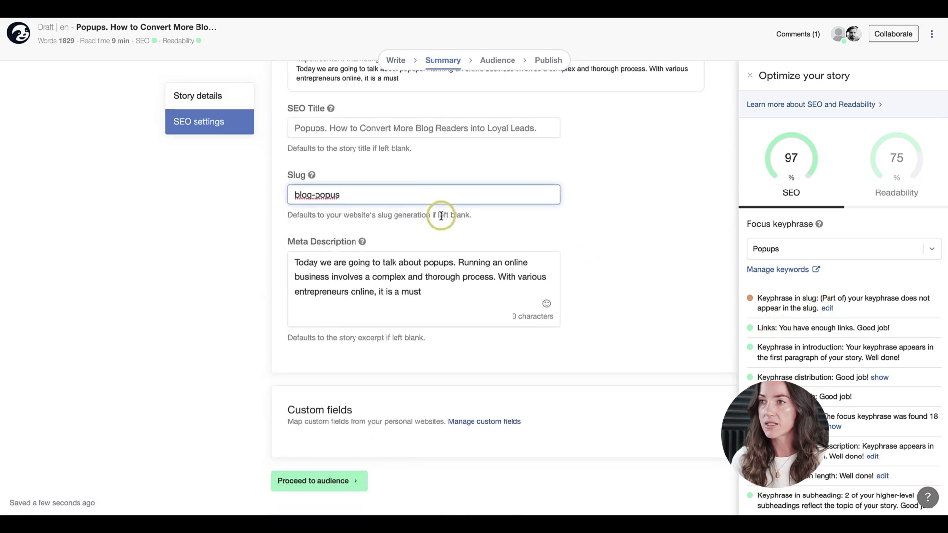
click(337, 196)
text(p)
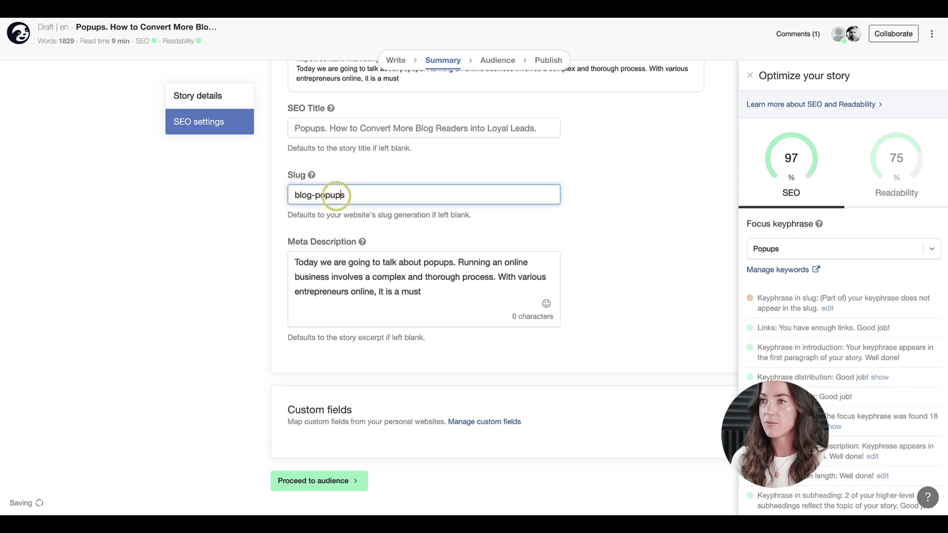
click(394, 199)
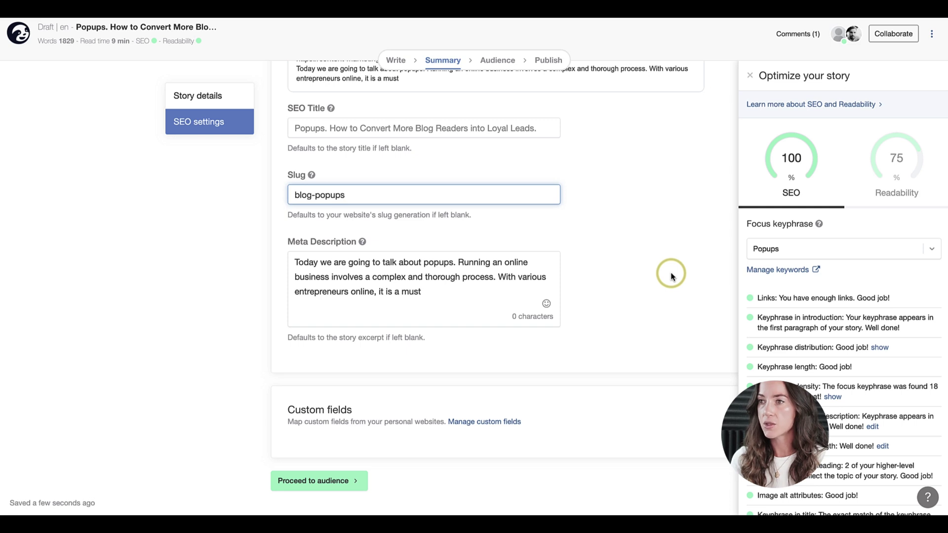
Delete the repeated sentence 'Be selective on where to use your pop ups.' flagged under consecutive sentences
click(857, 180)
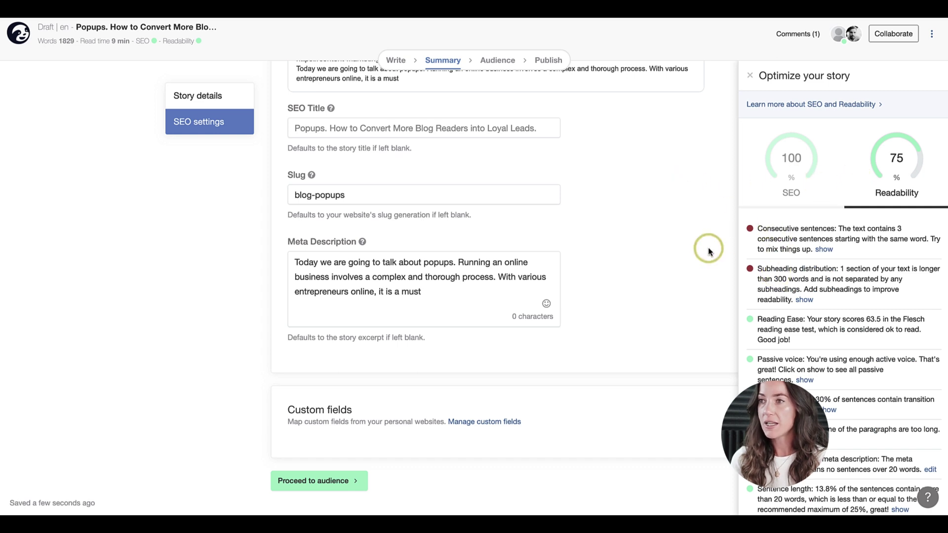
click(817, 250)
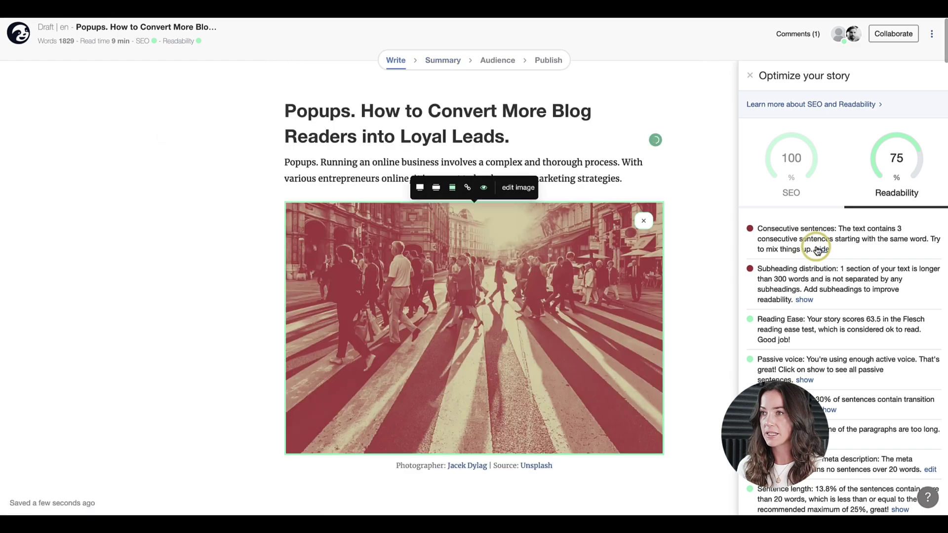
click(823, 250)
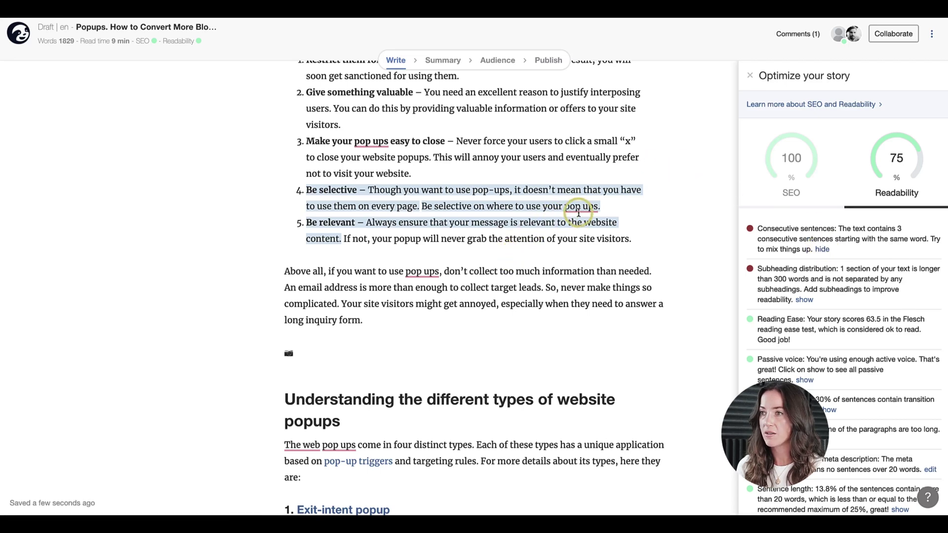
drag(426, 200, 611, 204)
key(BackSpace)
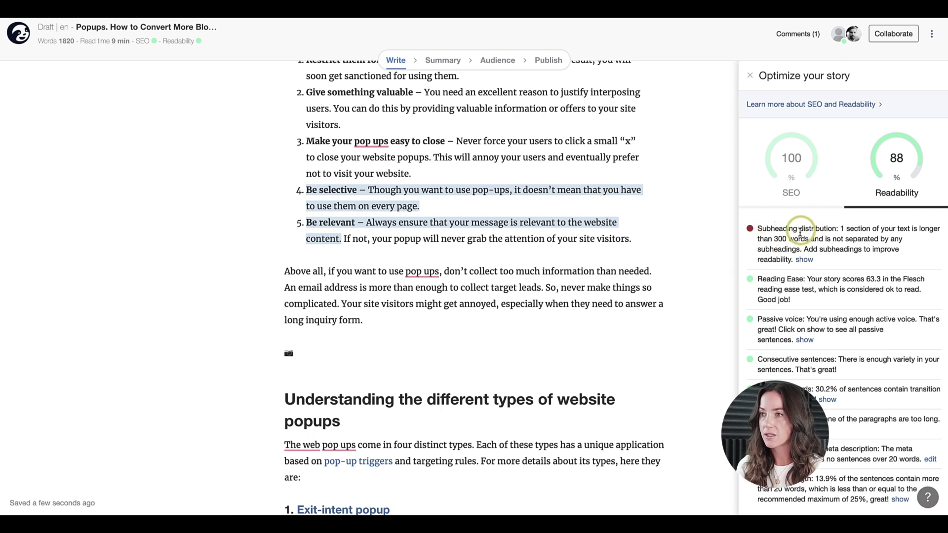
Remove the stray empty line in the long section flagged for lacking subheadings
click(803, 260)
click(378, 232)
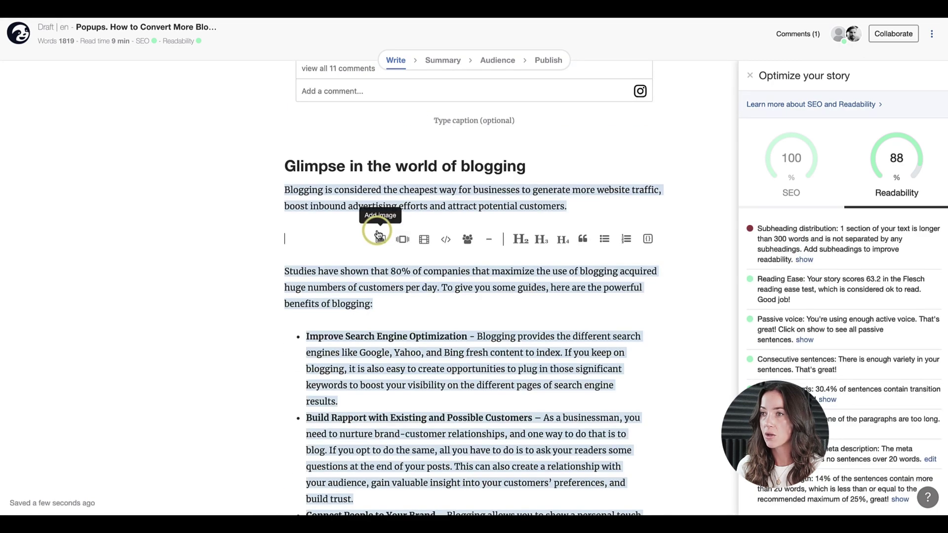
click(515, 239)
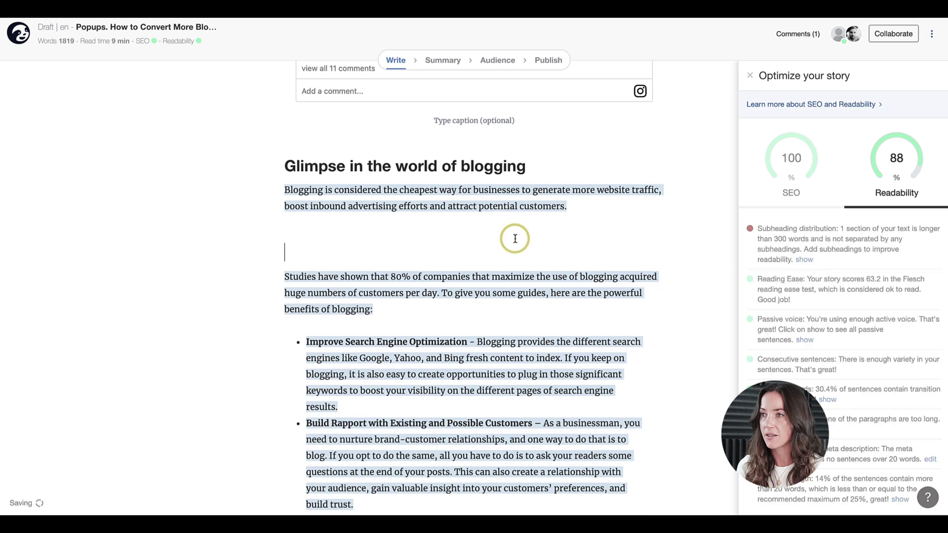
click(330, 245)
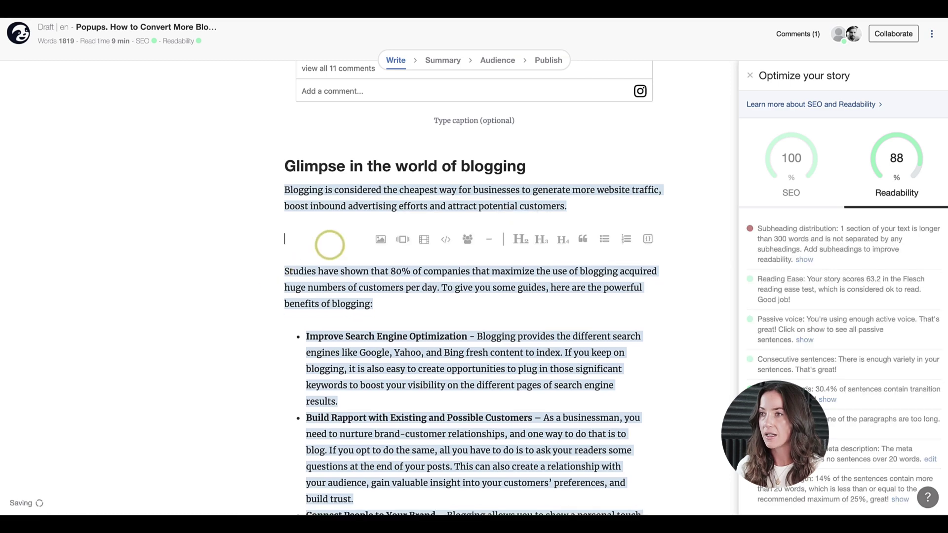
key(BackSpace)
Add a new plain paragraph after the Generate Leads bullet ending 'customers.'
click(367, 318)
scroll(368, 317, down, 10)
click(396, 207)
click(384, 173)
key(Return)
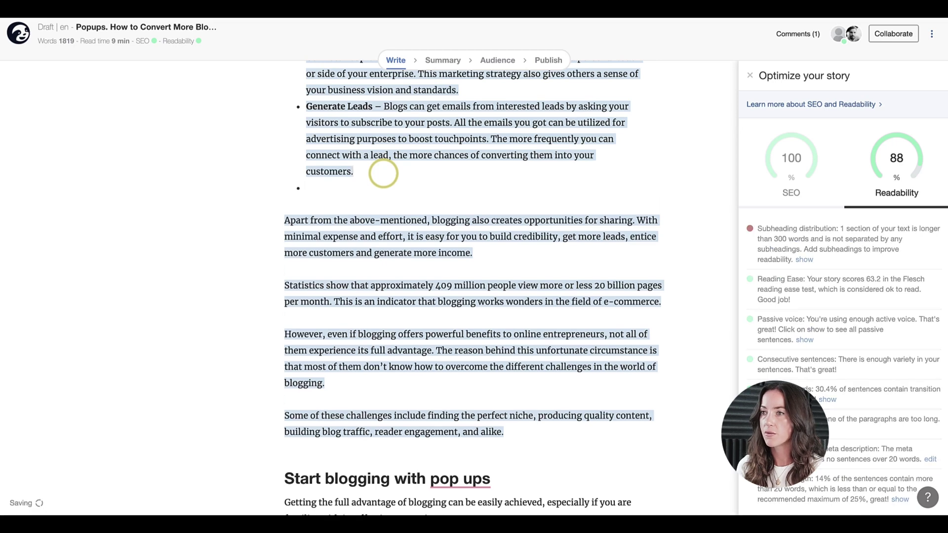
key(Return)
Write the H2 subheading 'Popups, why is it important.' in the new paragraph
text(Popups)
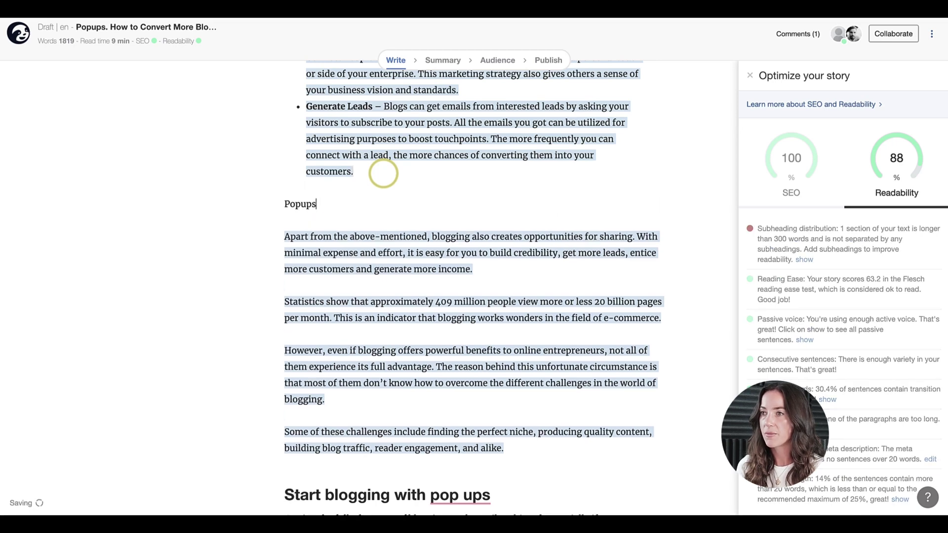
key(shift+Home)
click(324, 202)
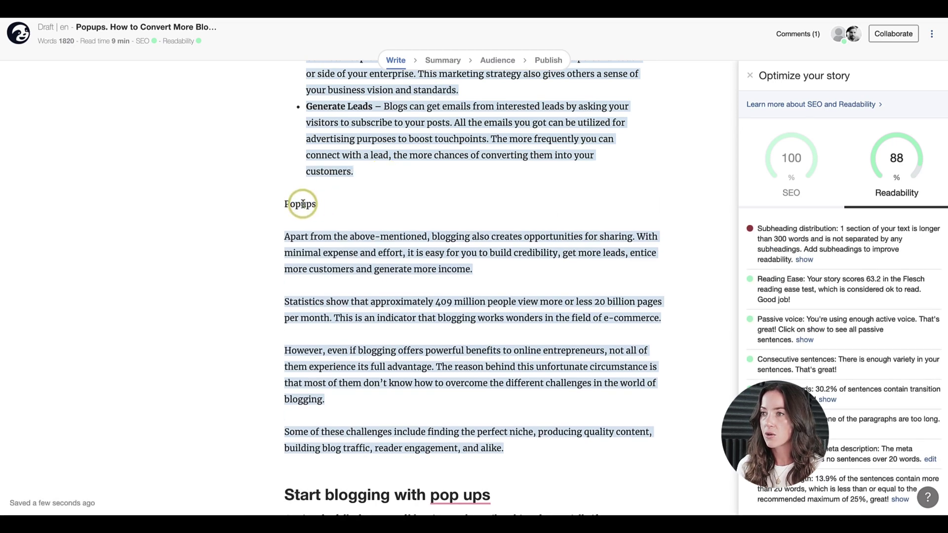
double_click(303, 204)
click(290, 183)
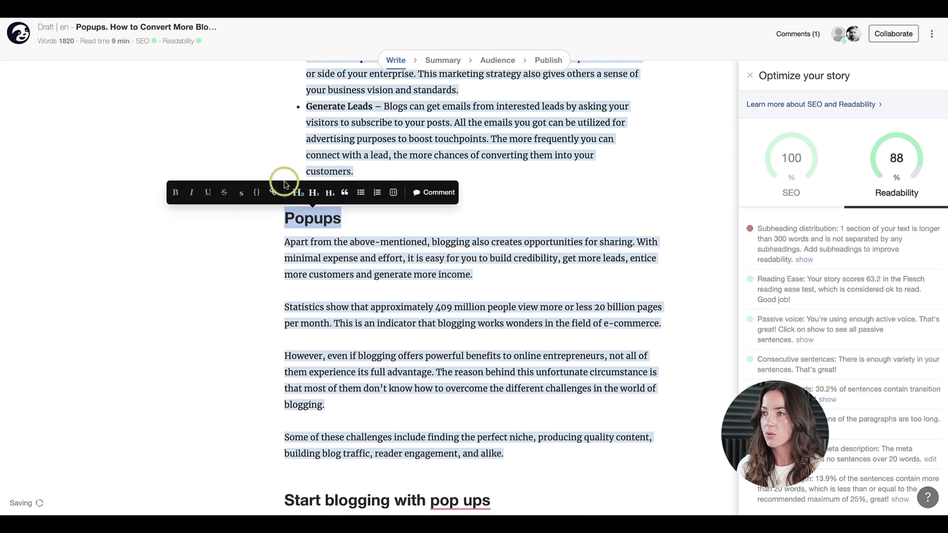
click(374, 215)
text(, wh)
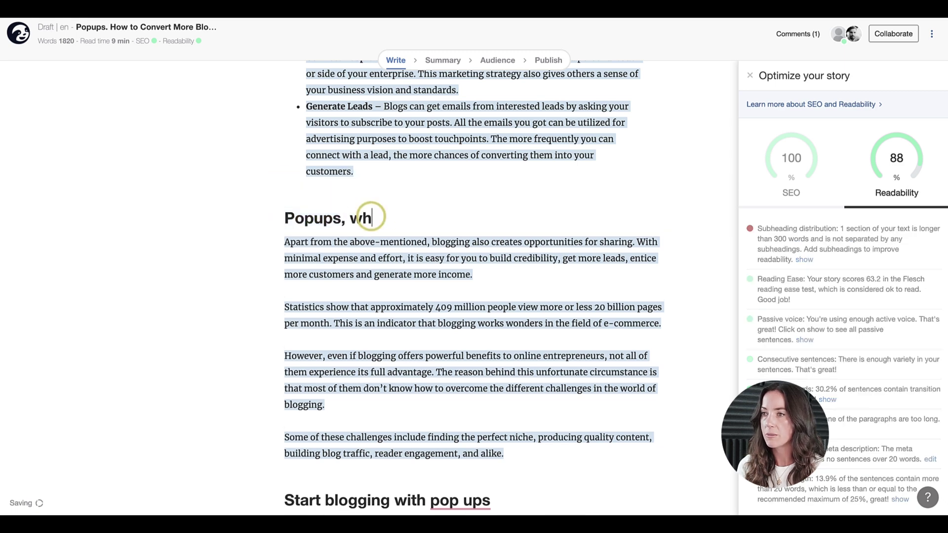
text(y is it important.)
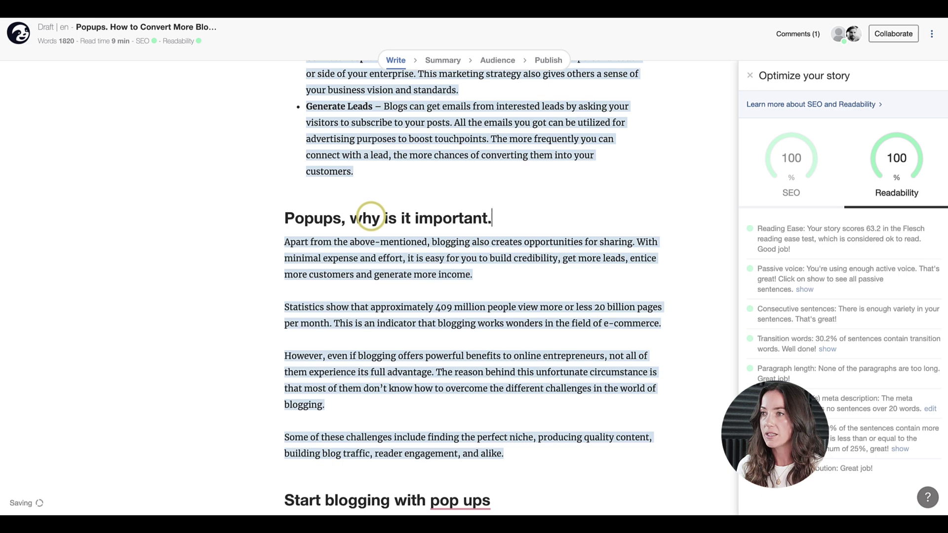
Review the SEO and readability checklists at 100%, then close the optimization panel
click(792, 163)
click(873, 181)
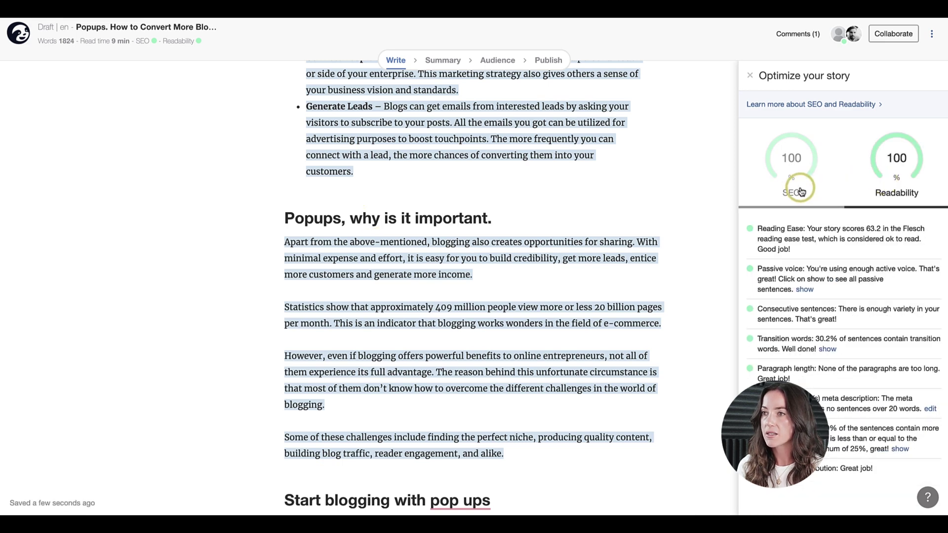
click(801, 191)
scroll(480, 236, up, 3)
scroll(479, 237, up, 15)
click(750, 76)
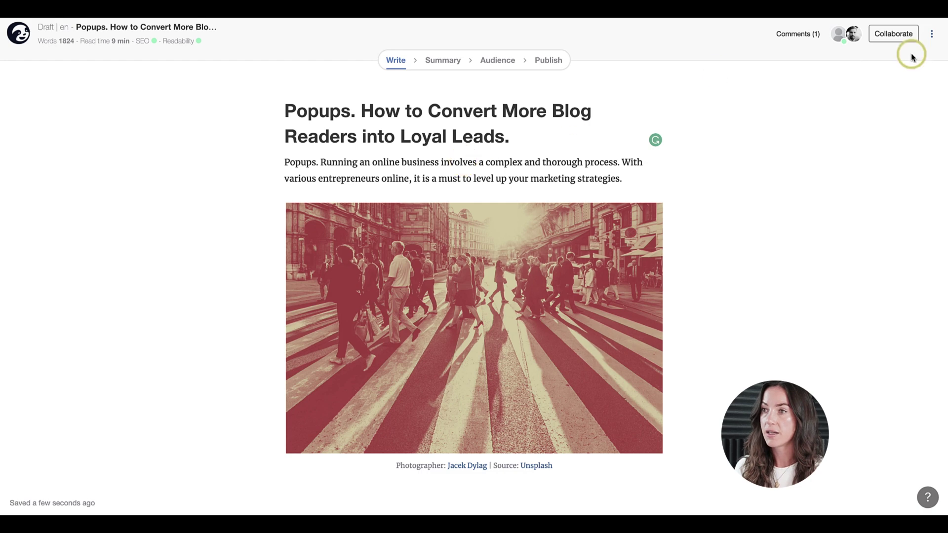
Start a review request and add a team member plus two typed reviewer e-mail addresses
click(898, 35)
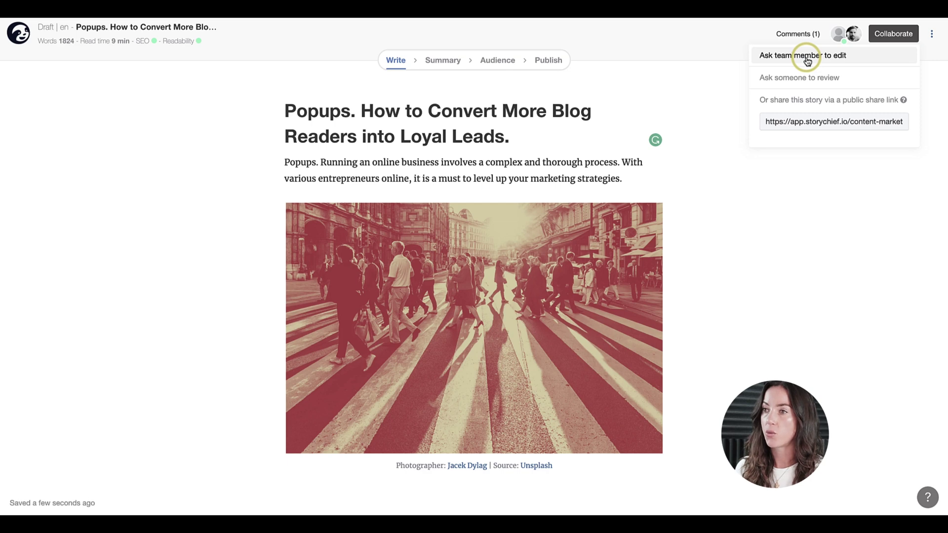
click(784, 79)
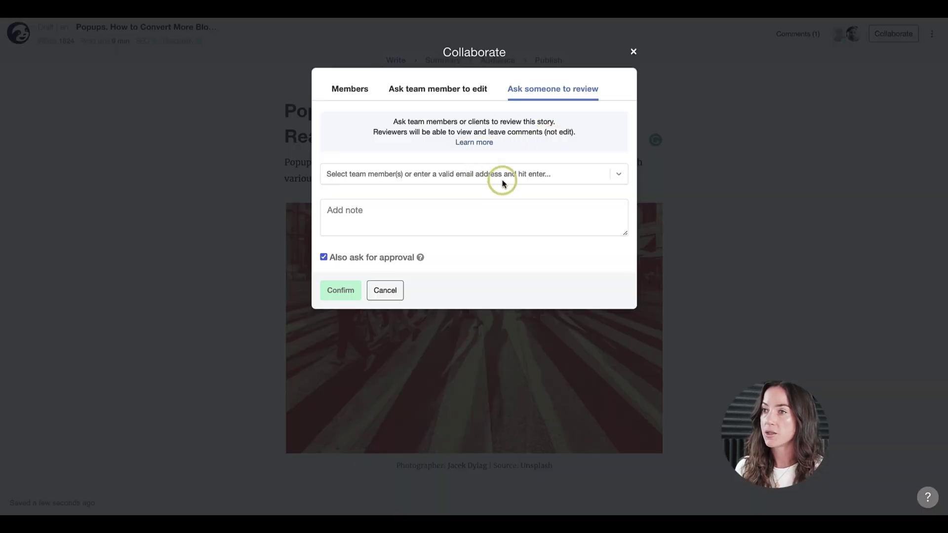
click(502, 182)
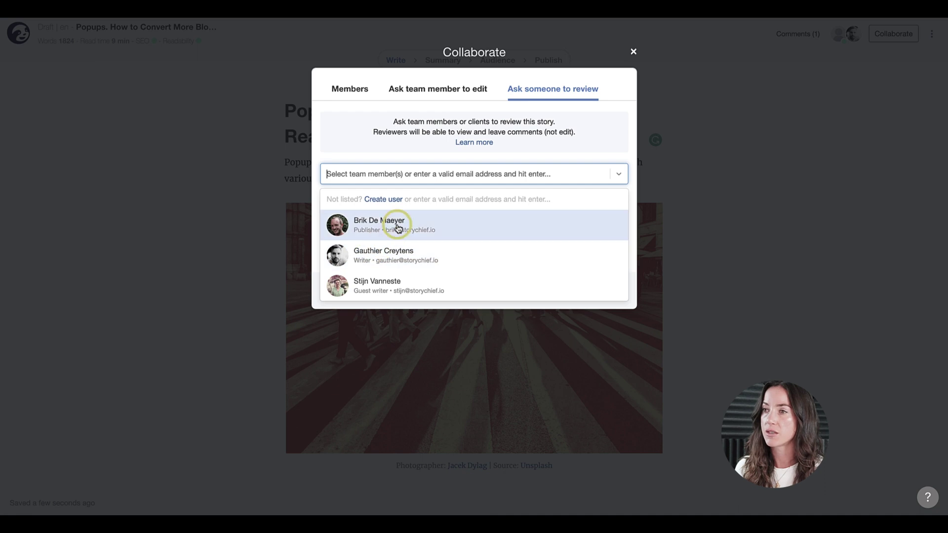
click(385, 257)
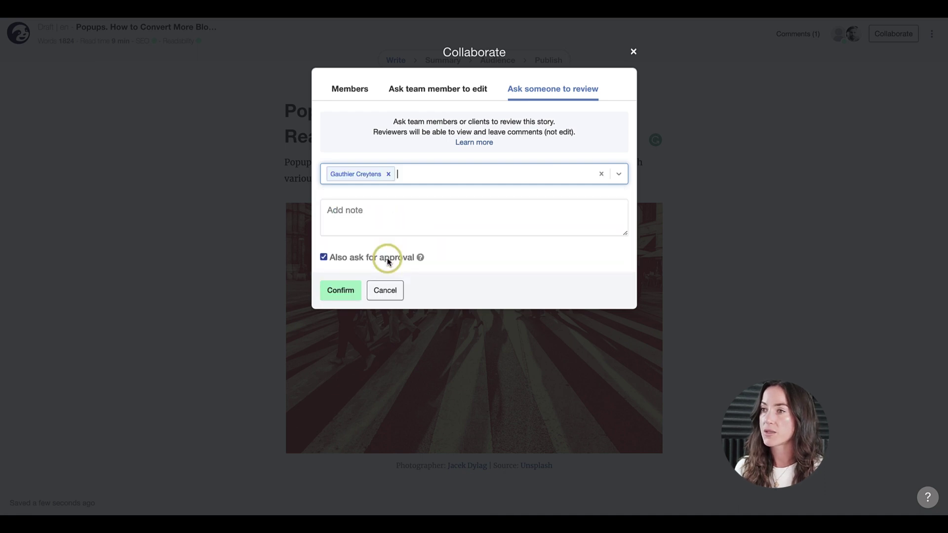
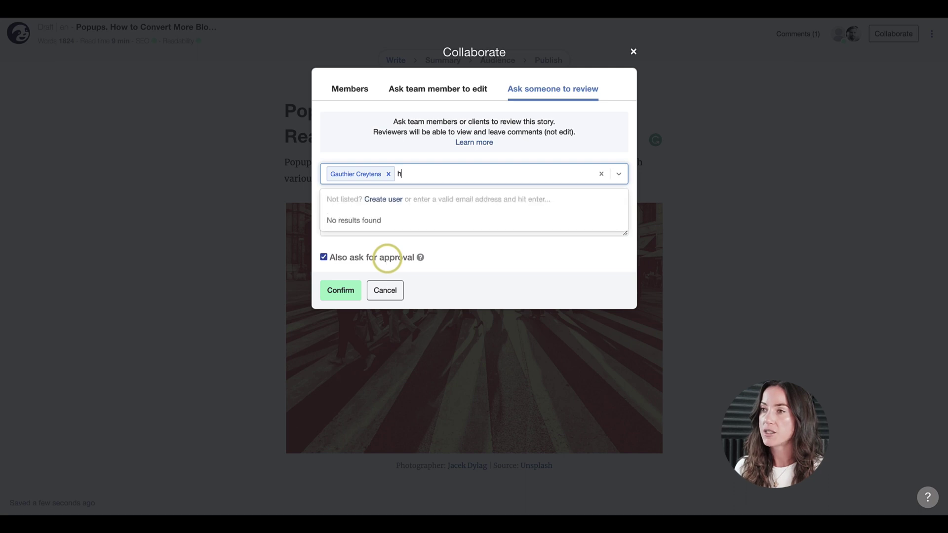
key(Return)
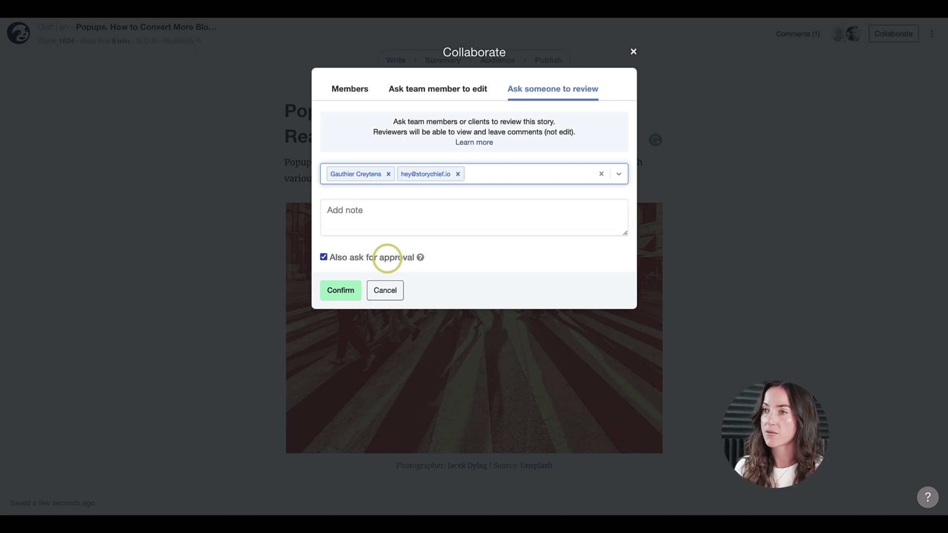
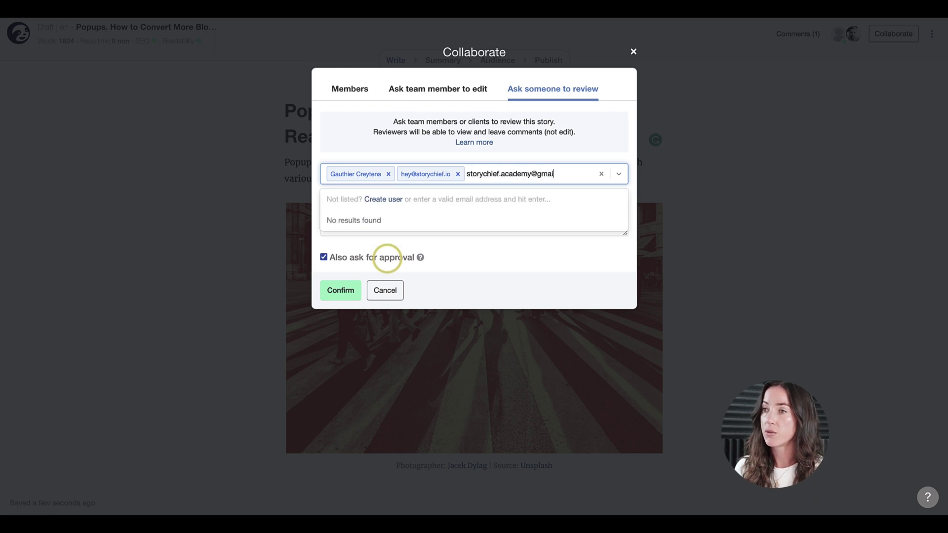
key(Return)
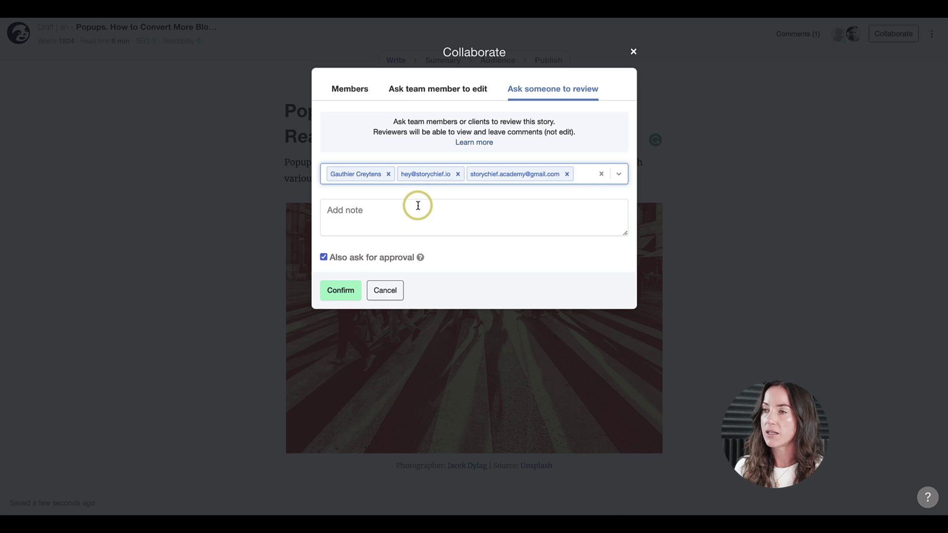
Paste the reviewer note 'can you check please.' and copy the story's public share link
click(418, 206)
text(can you check please.)
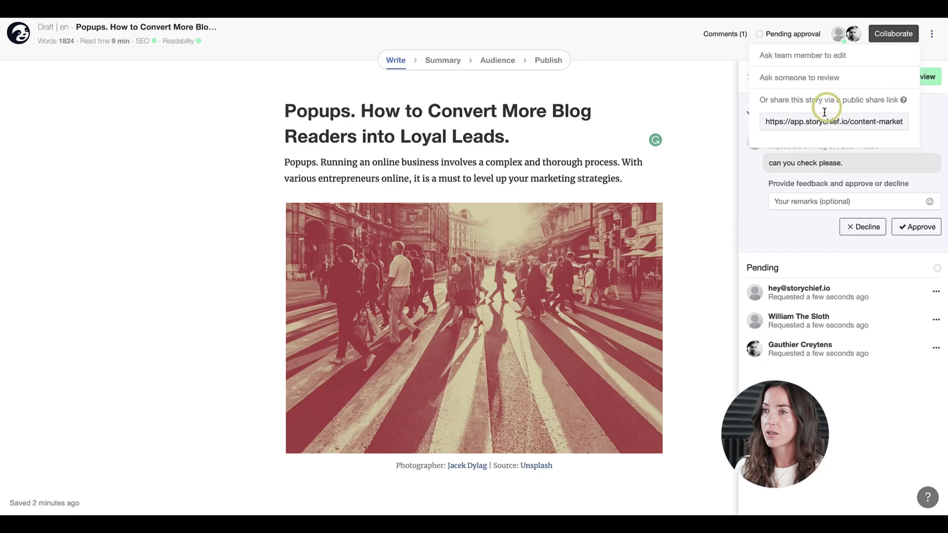
click(819, 120)
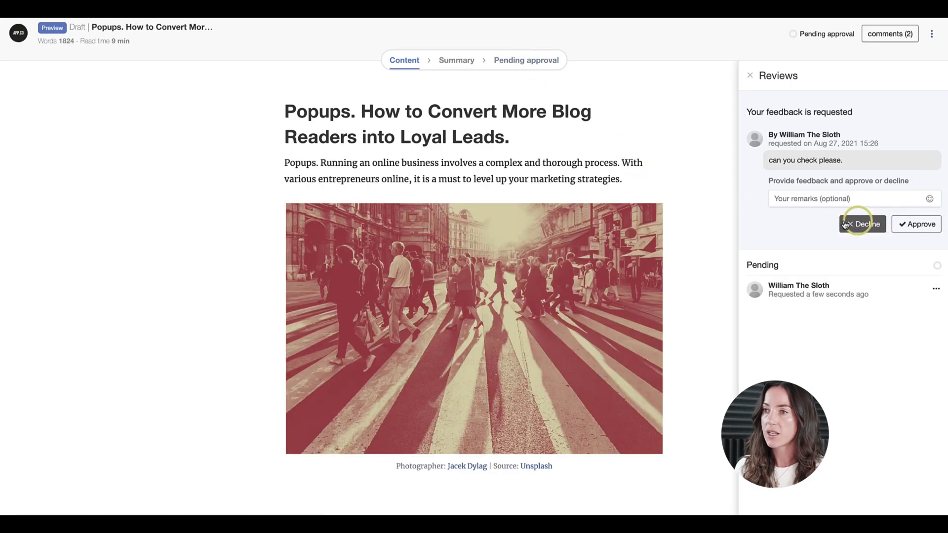
Comment 'can you check again pls.' on the 'One of the most common' paragraph, @-mentioning a teammate
scroll(546, 197, down, 15)
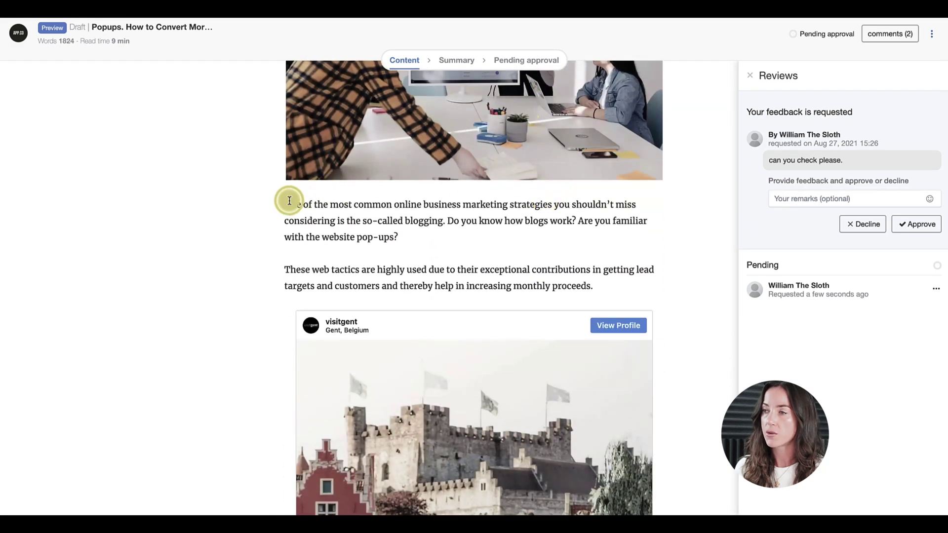
drag(291, 203, 395, 238)
click(471, 183)
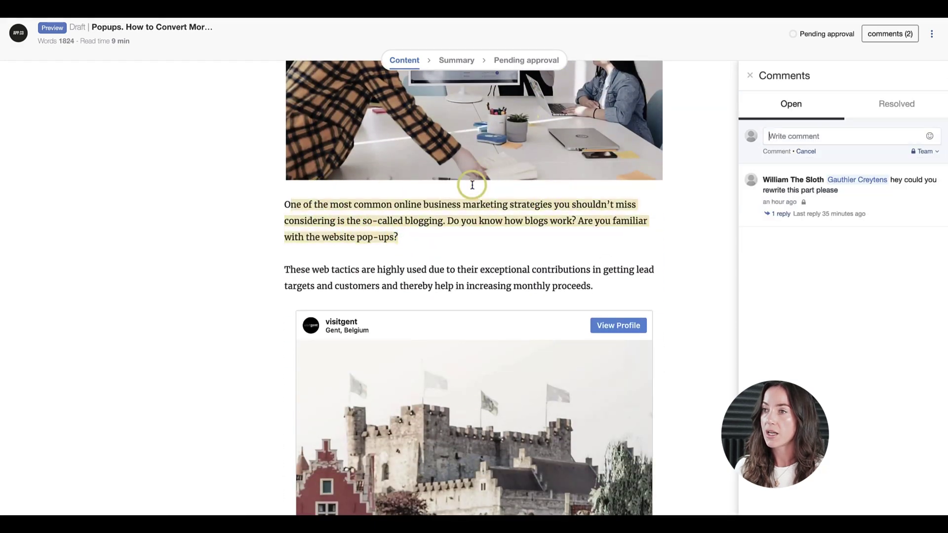
text(@)
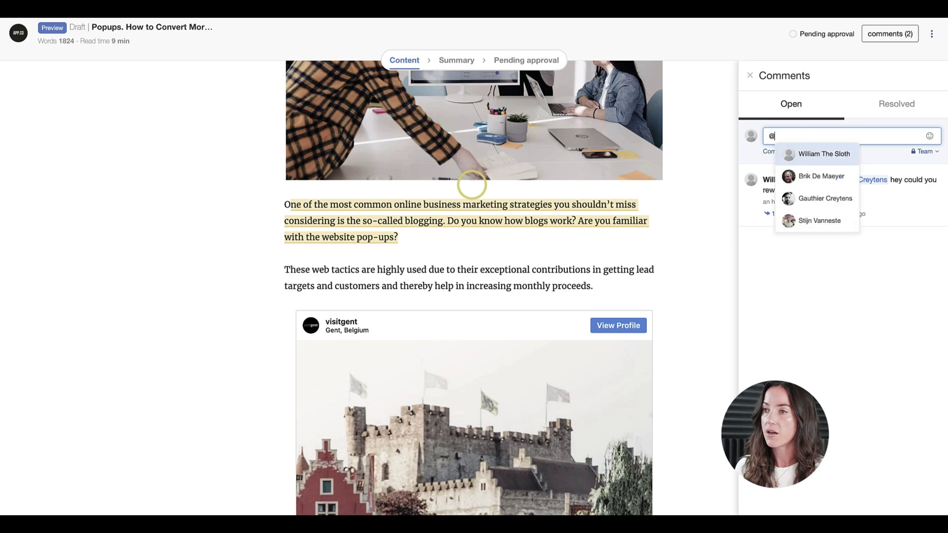
click(836, 197)
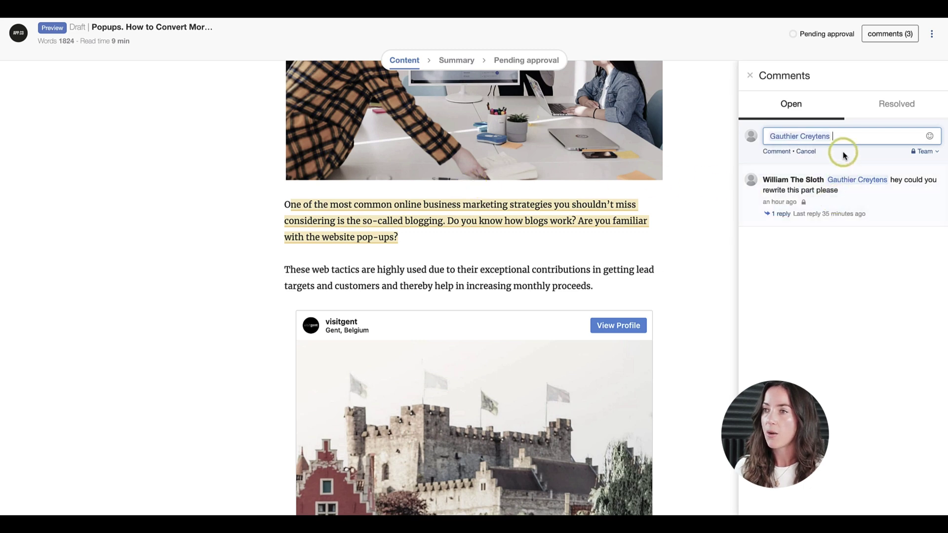
text(can you chan)
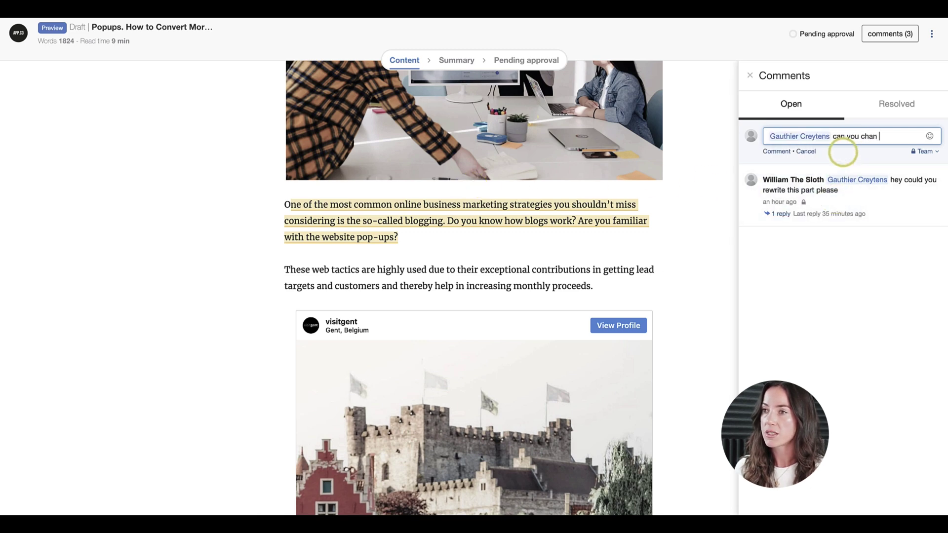
key(BackSpace)
key(BackSpace)
text(eck again pls.)
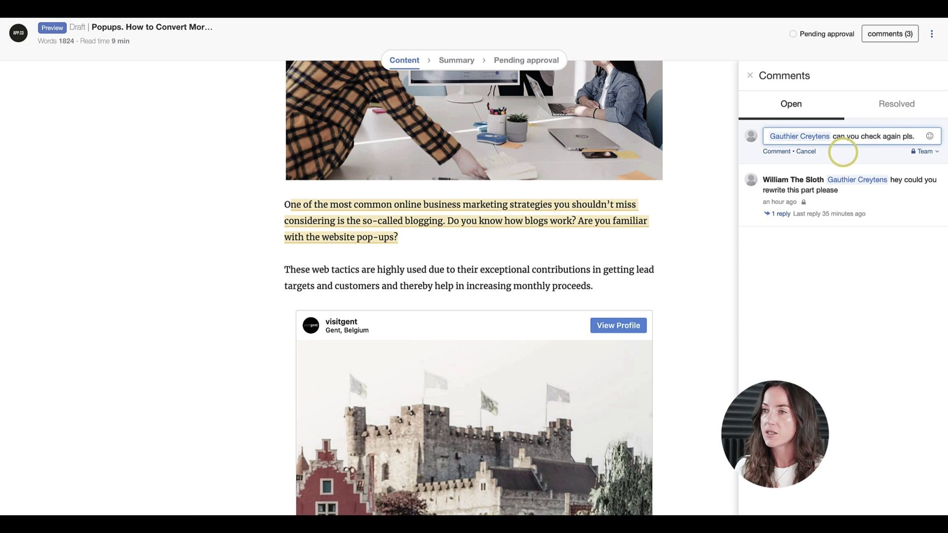
click(778, 152)
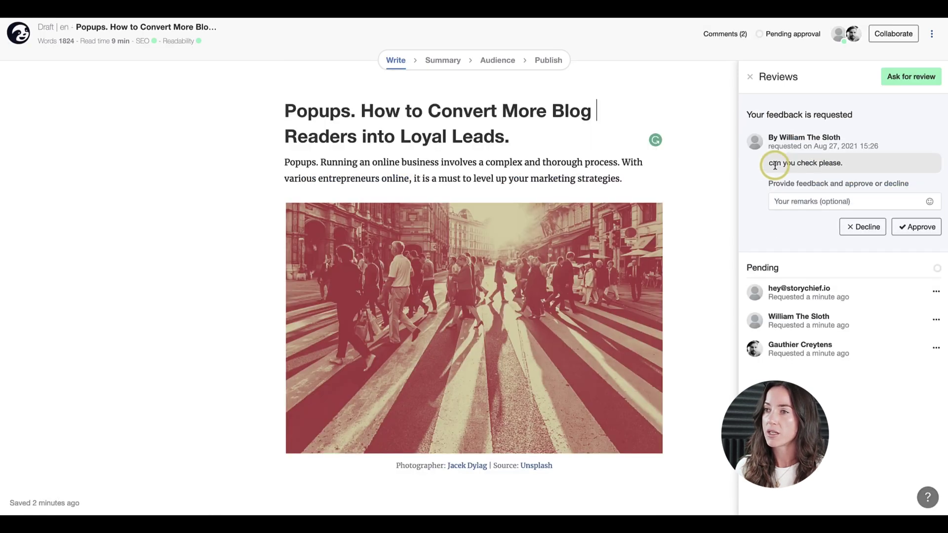
Approve the story as the requested reviewer and close the Reviews panel
click(910, 228)
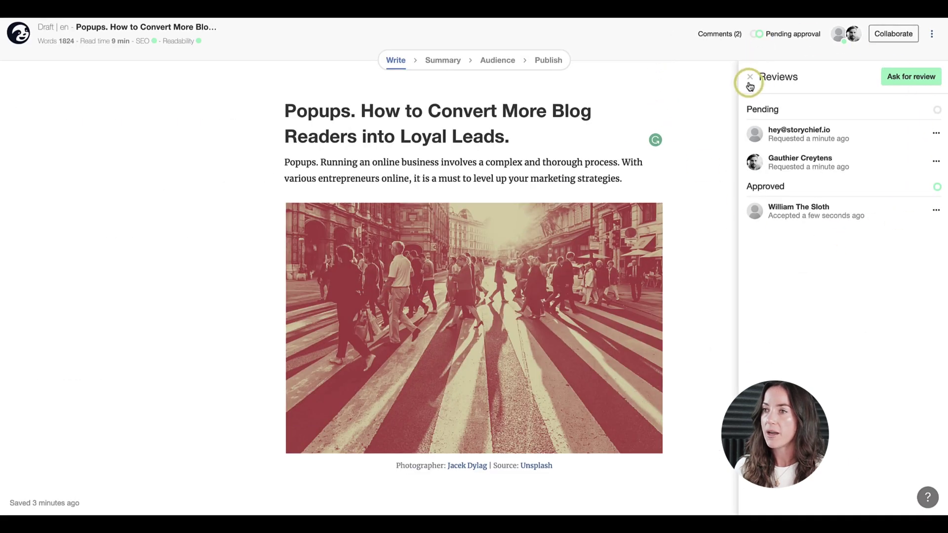
click(750, 77)
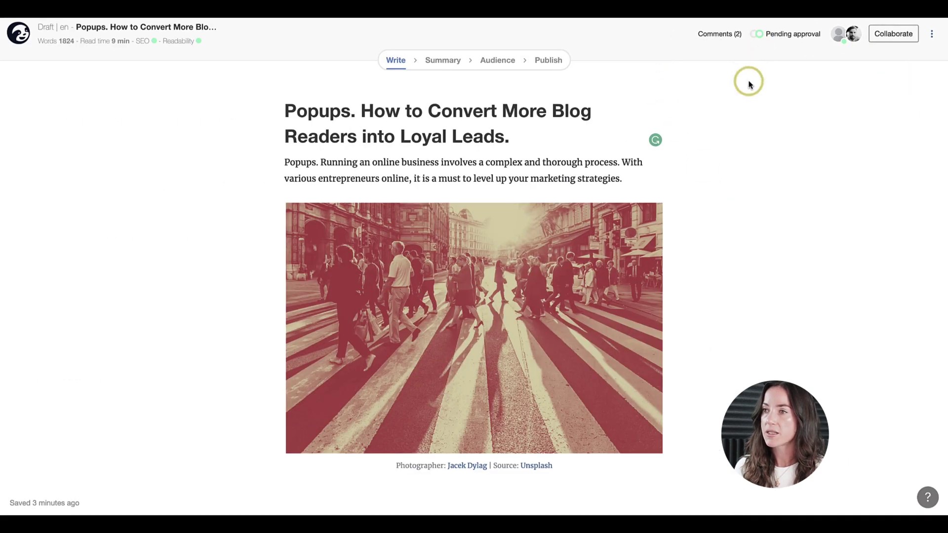
View the story's 1,824-word, 9-minute read-time details, then open the ⋮ extra options menu
click(97, 43)
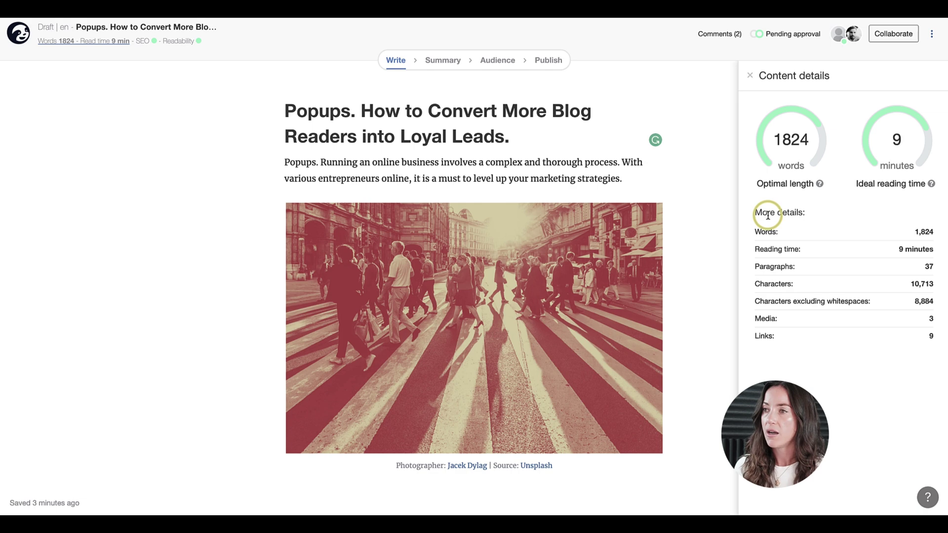
click(932, 35)
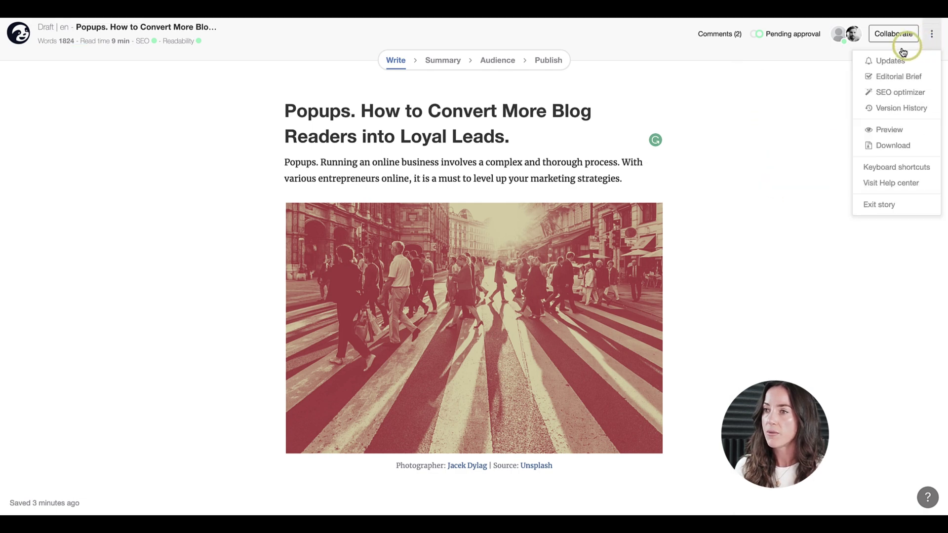
click(890, 107)
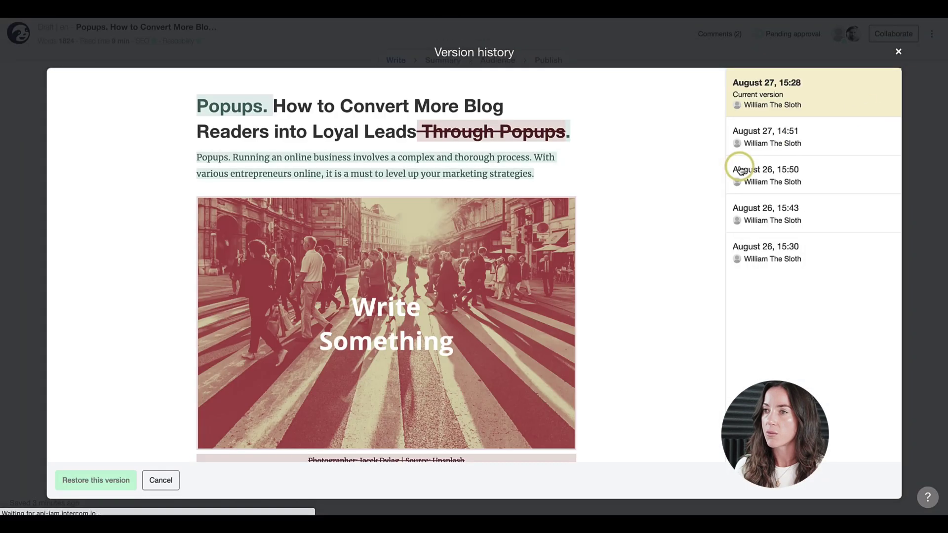
click(779, 138)
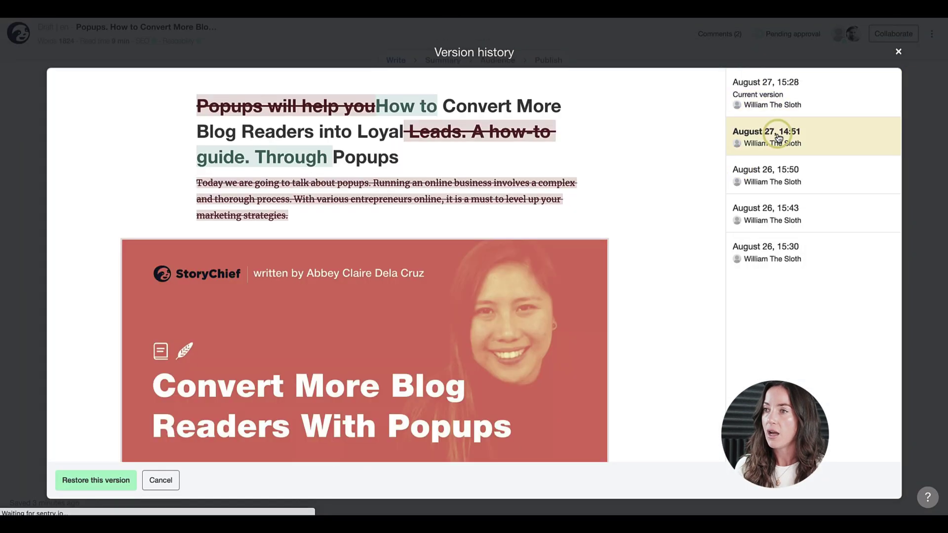
click(784, 182)
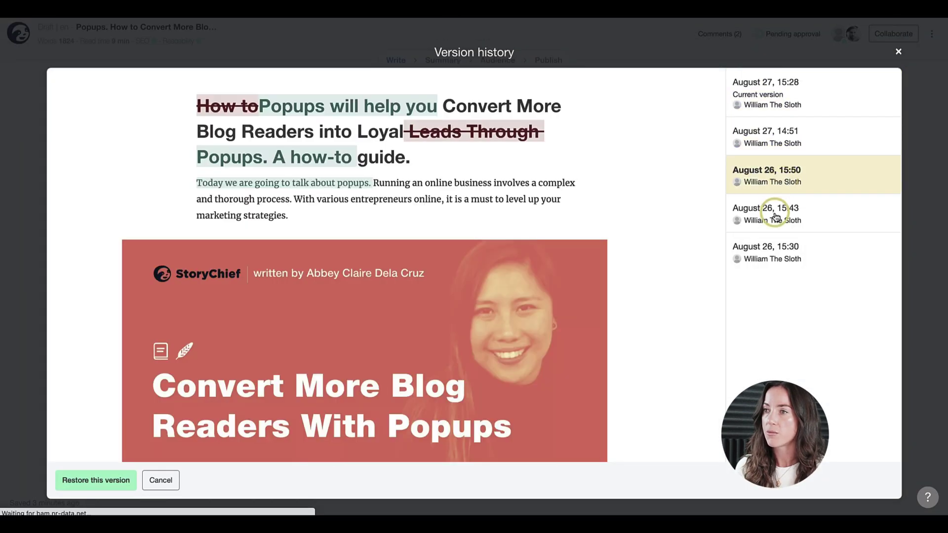
click(775, 217)
click(783, 107)
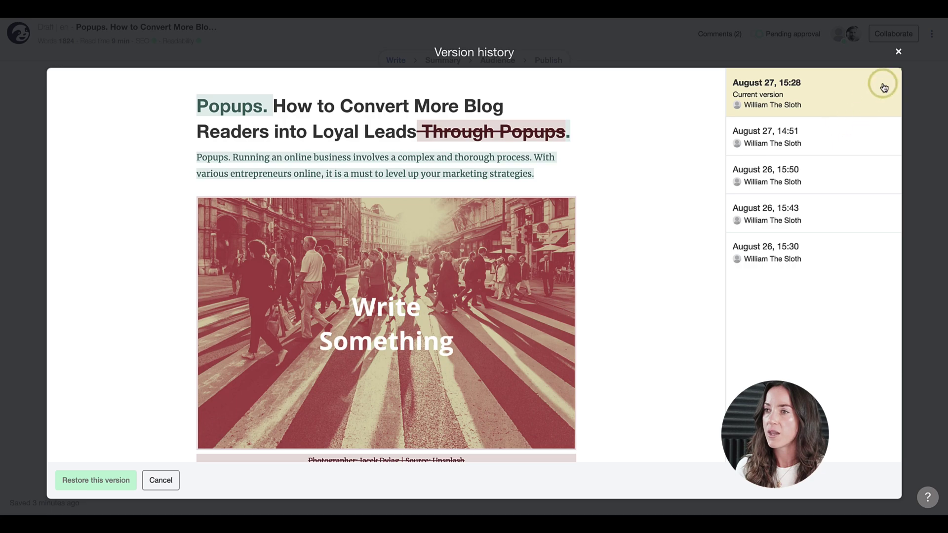
click(899, 53)
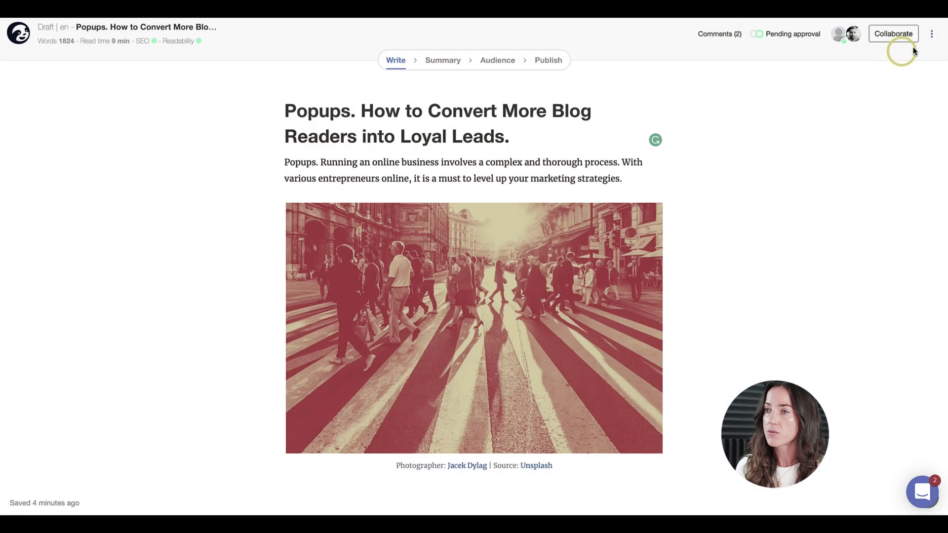
click(932, 33)
click(887, 146)
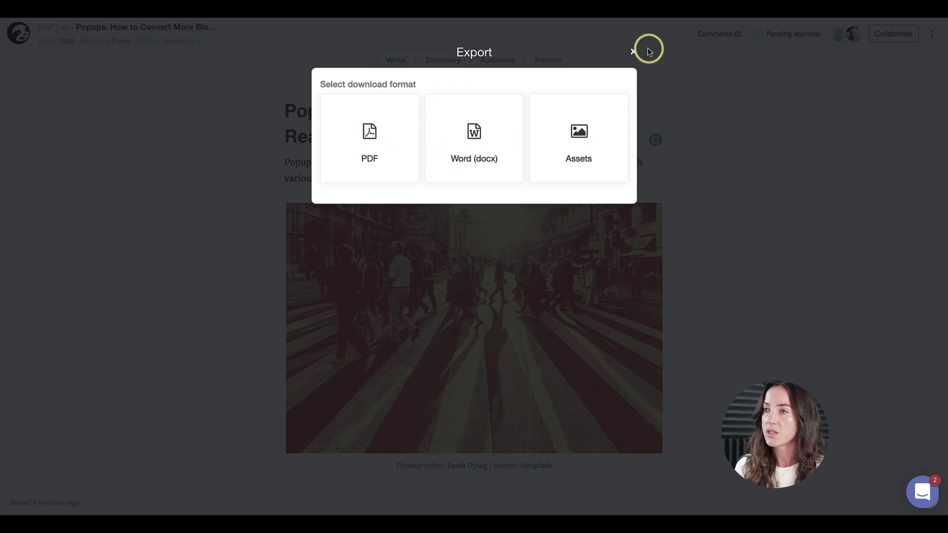
click(634, 52)
click(930, 35)
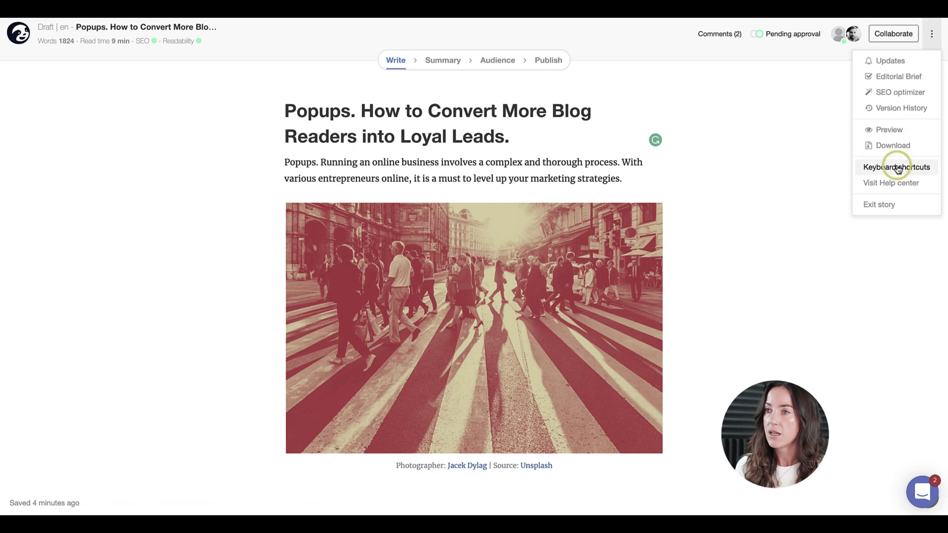
click(898, 169)
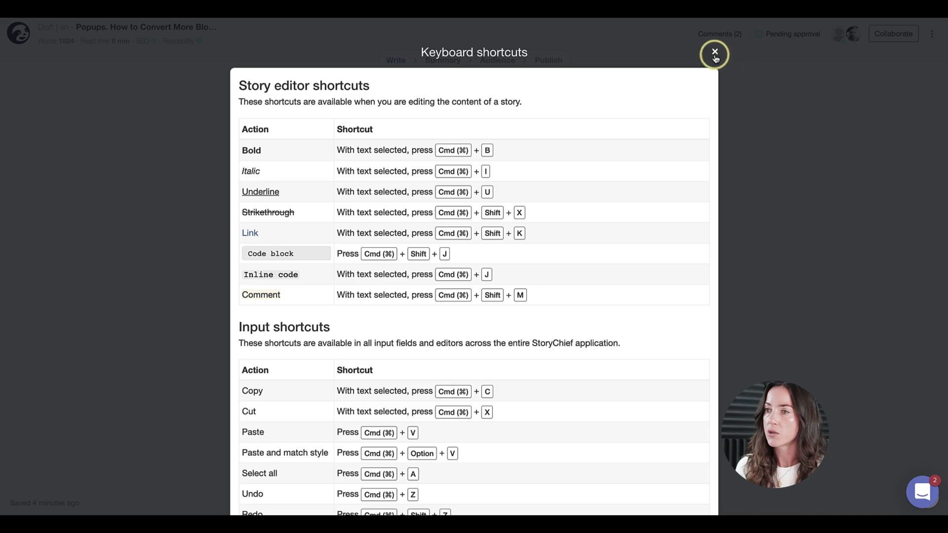
click(715, 53)
Reply 'ok' to the 'can you check again pls.' comment, resolve it, and view the Resolved list
click(718, 34)
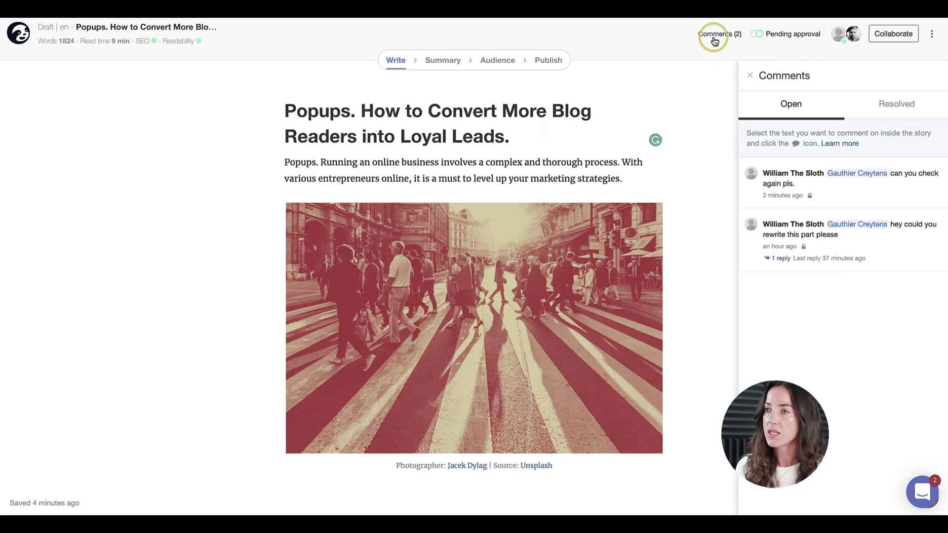
click(867, 252)
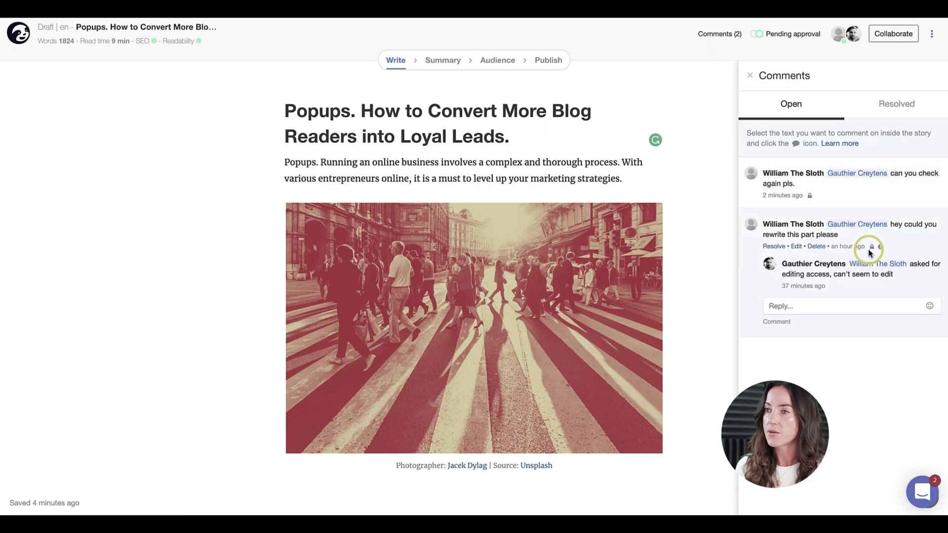
click(821, 202)
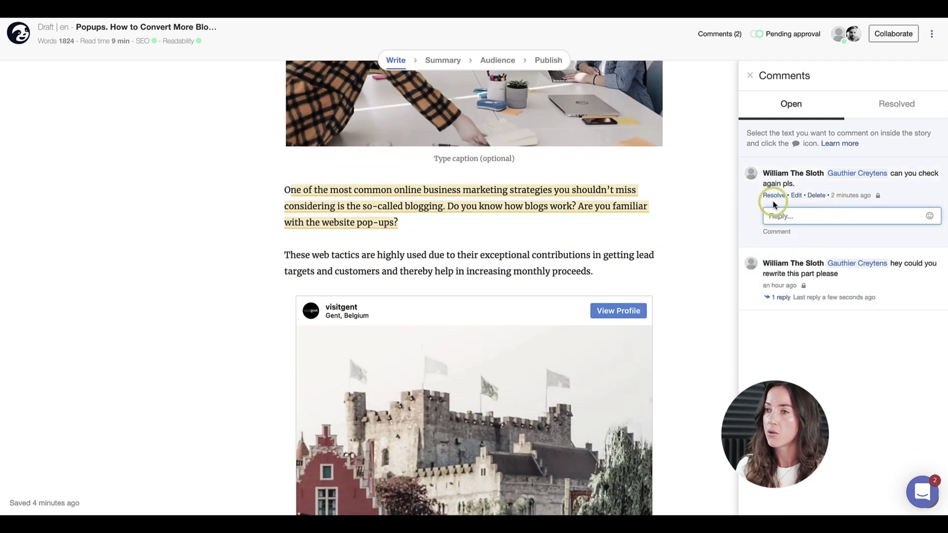
text(ok)
key(Return)
click(774, 195)
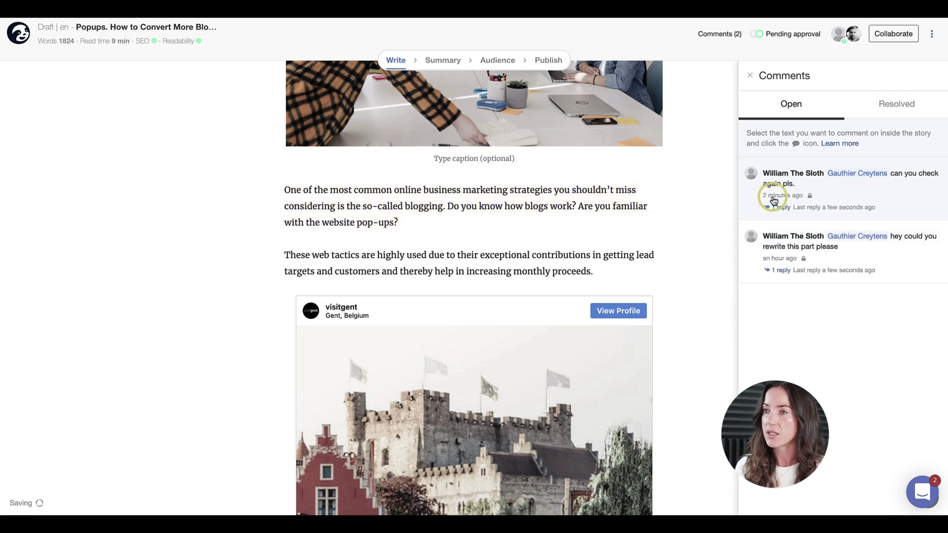
click(891, 103)
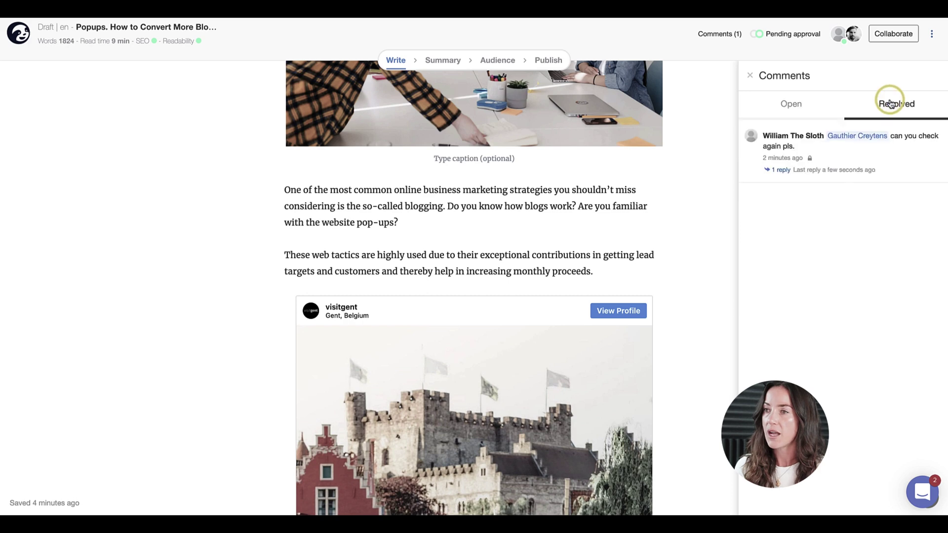